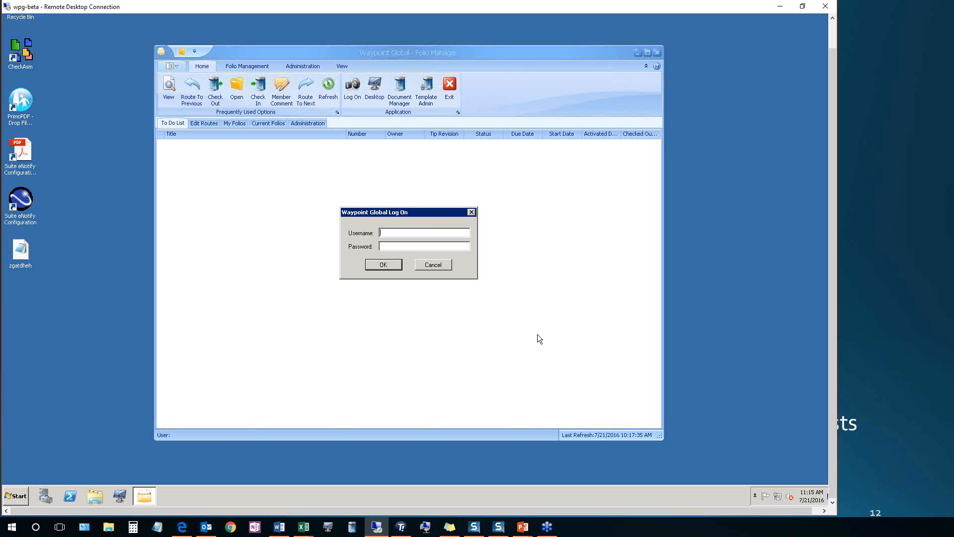
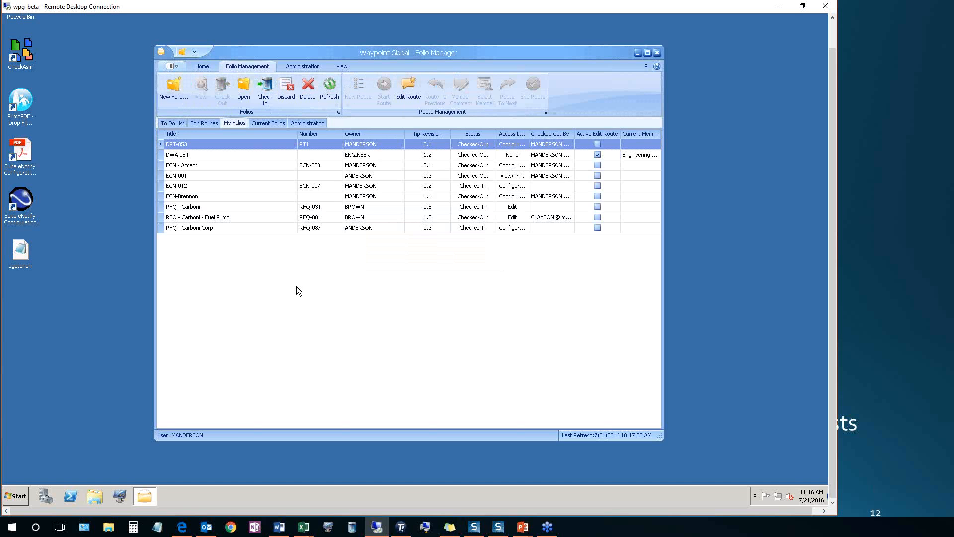
Start a new folio using the ECN Folio Registration template and the ECN - Template folio template
click(173, 89)
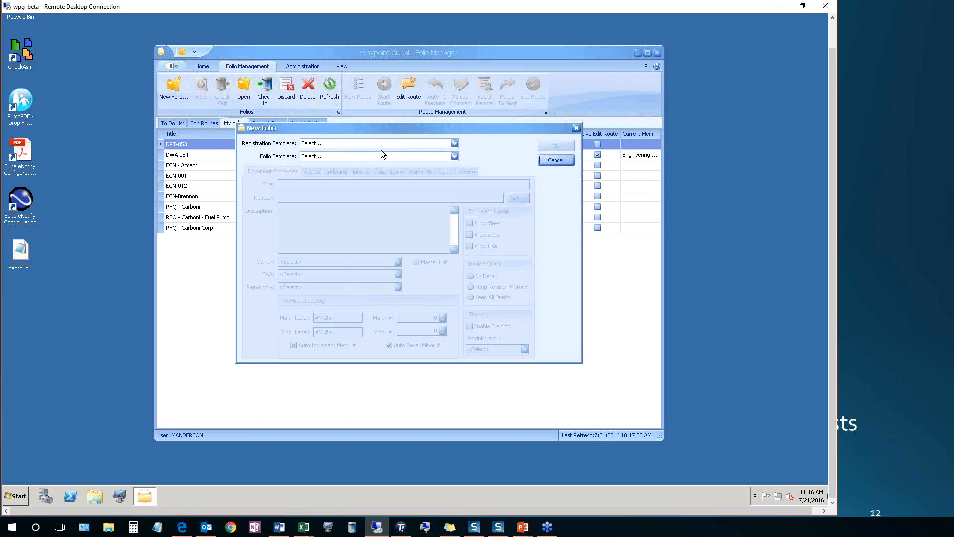
click(353, 143)
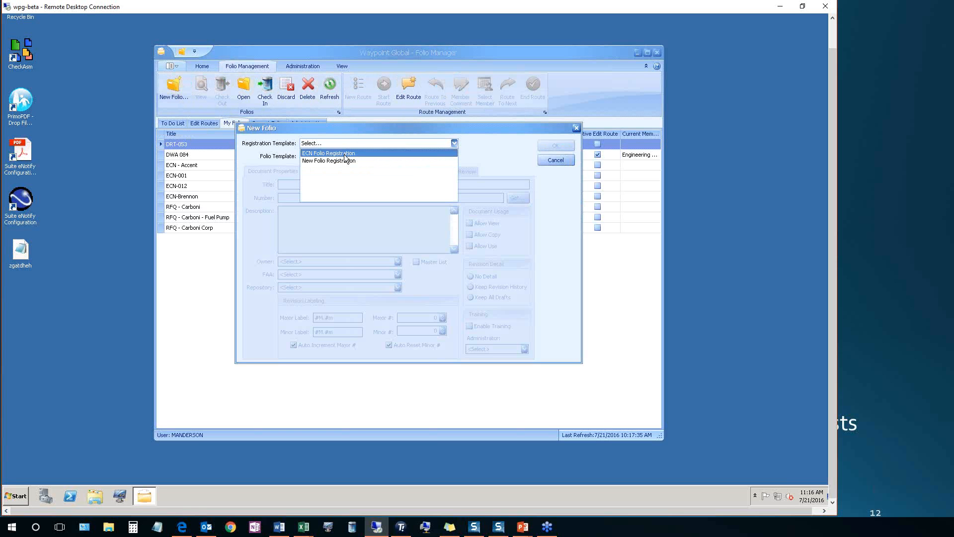
click(344, 154)
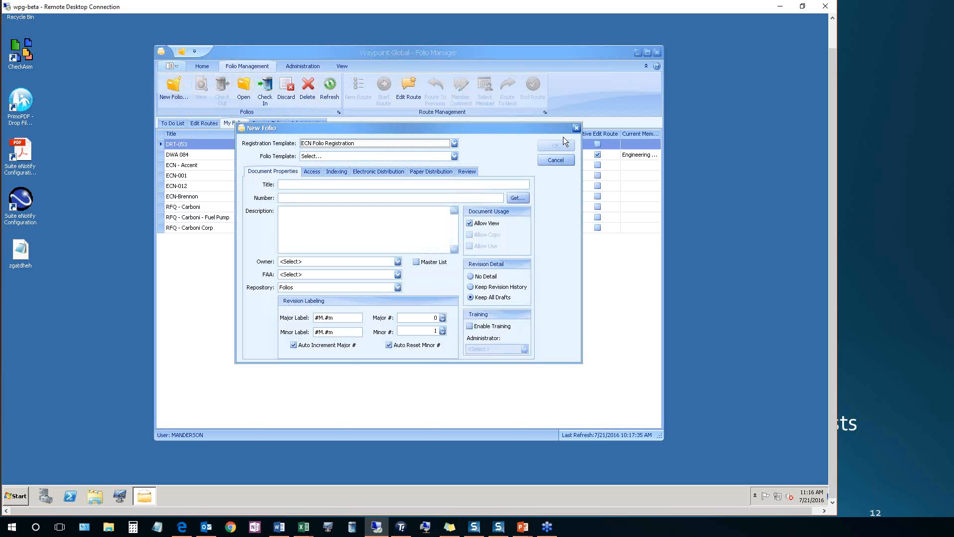
click(339, 156)
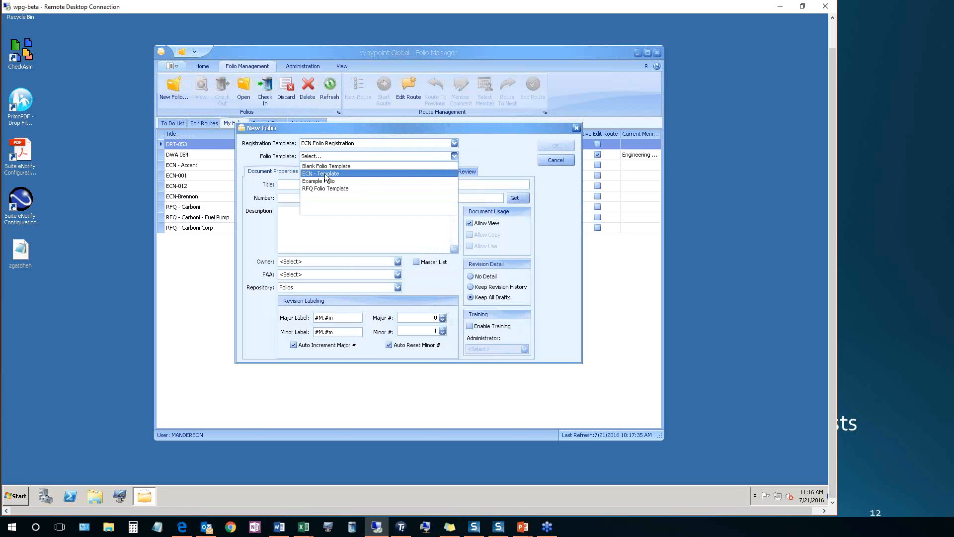
click(325, 174)
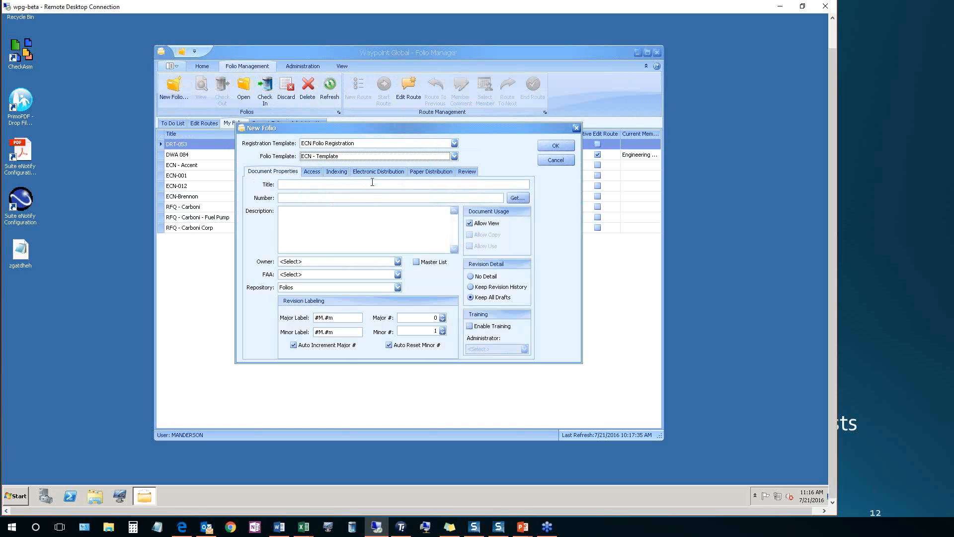
Title the new folio "ECN - Carboni" and describe it as "An Engineering Change Notice for Carboni"
click(345, 182)
text(ECN - Carboni)
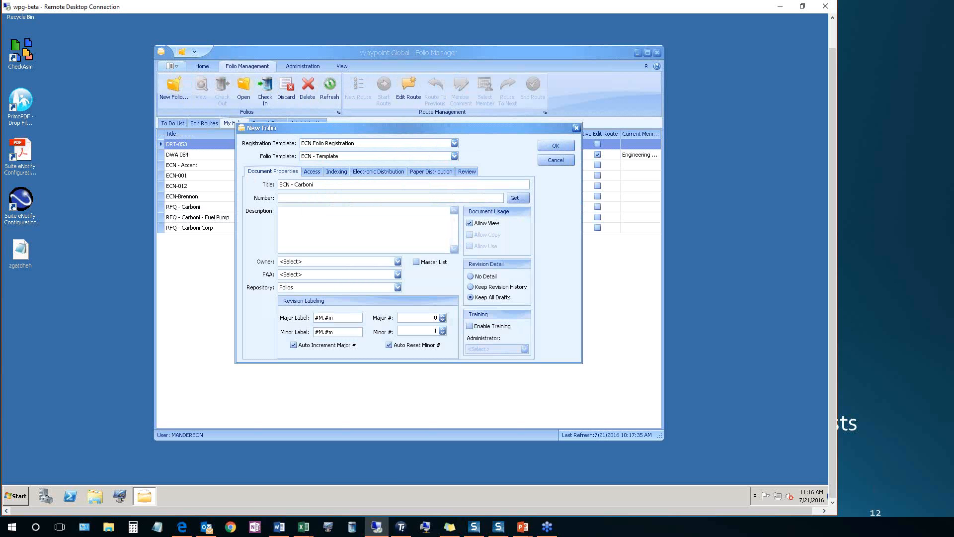
text(An Engineering Change Notice for Carboni)
Assign the logged-on user's account as the new folio's owner
click(397, 261)
drag(423, 281, 422, 303)
click(306, 289)
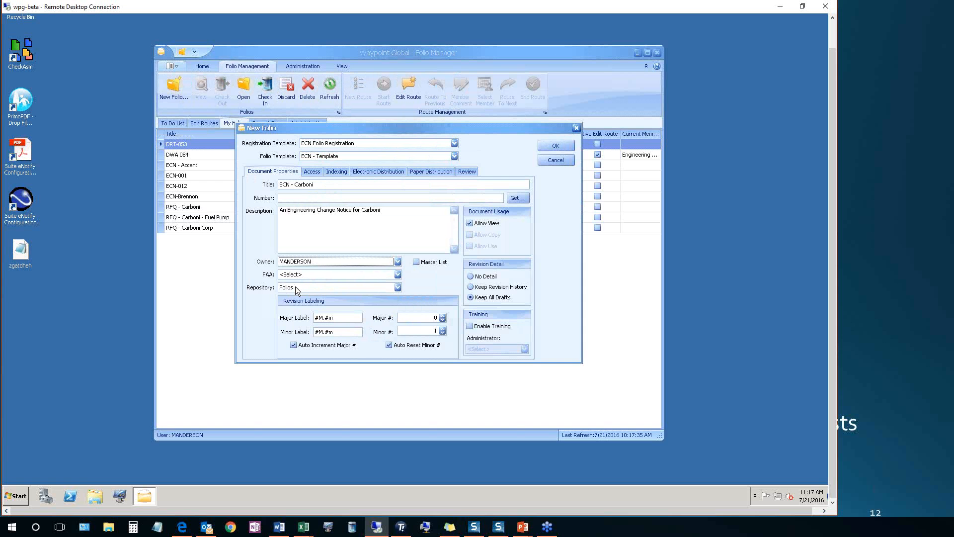
Grant the Engineering Group Edit access to the new folio
click(313, 172)
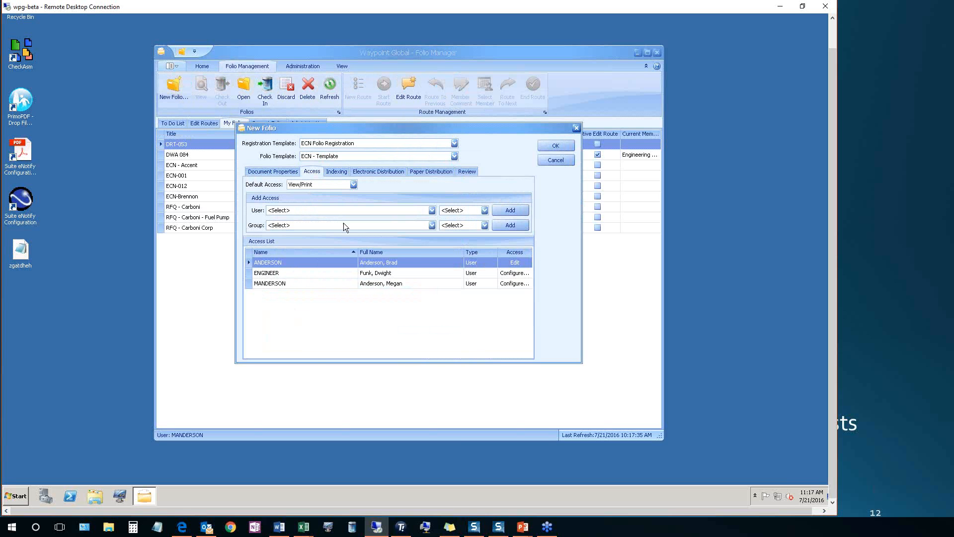
click(432, 210)
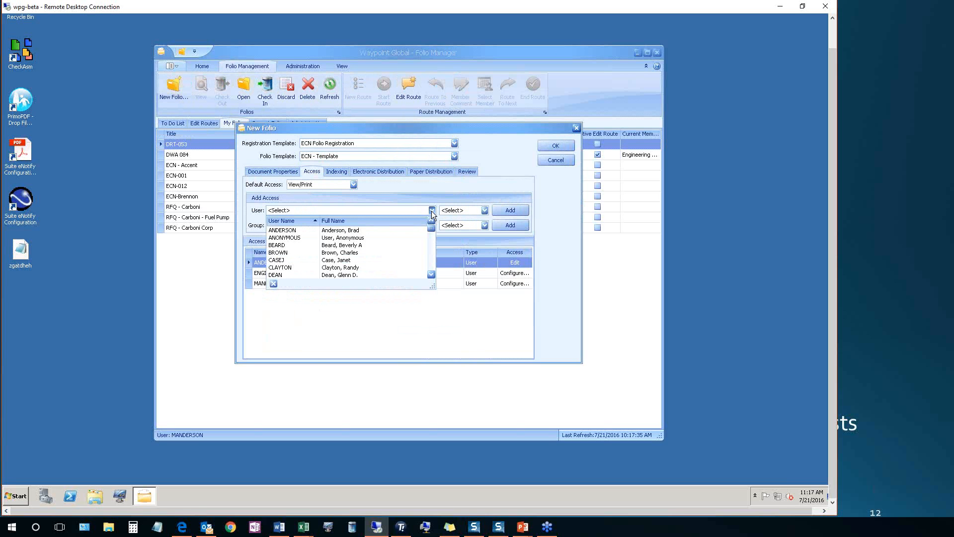
click(432, 212)
click(432, 225)
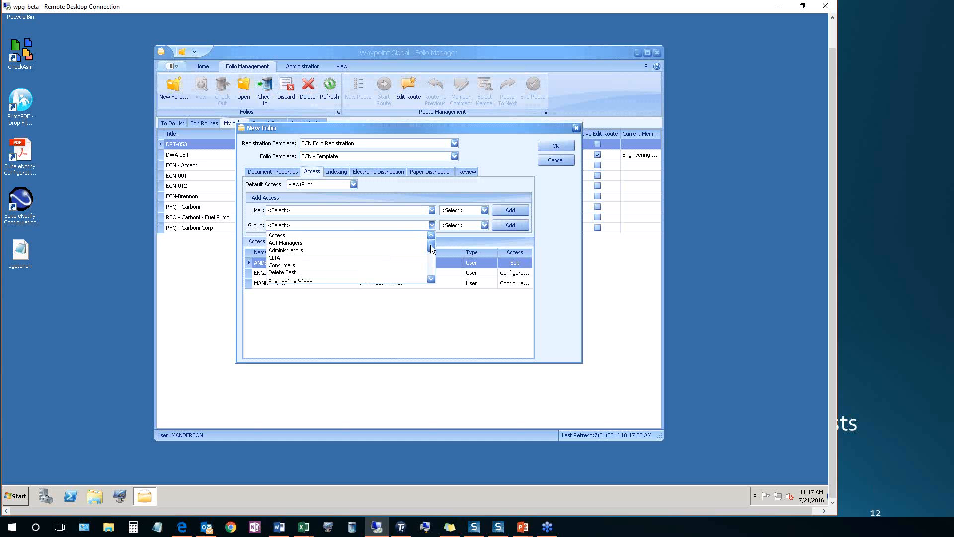
scroll(431, 245, down, 2)
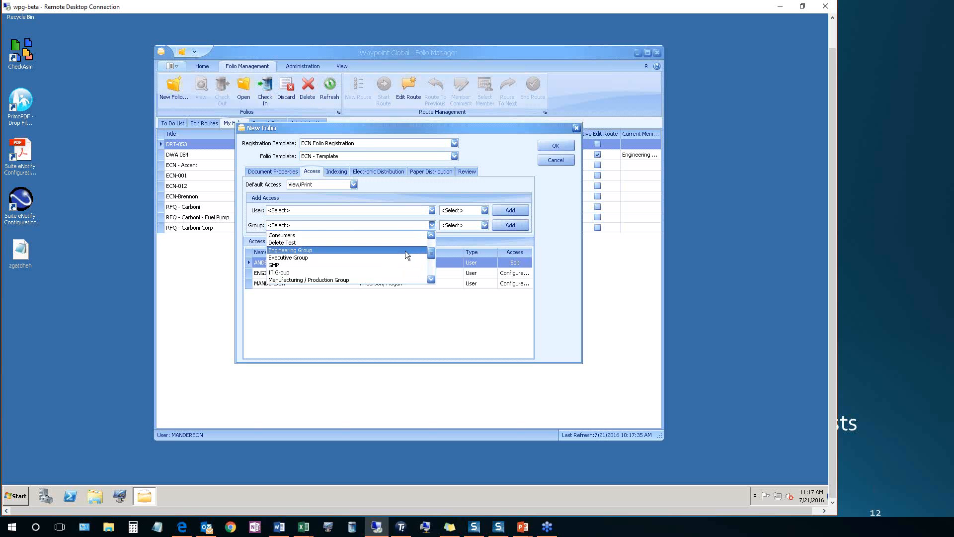
click(405, 250)
click(484, 225)
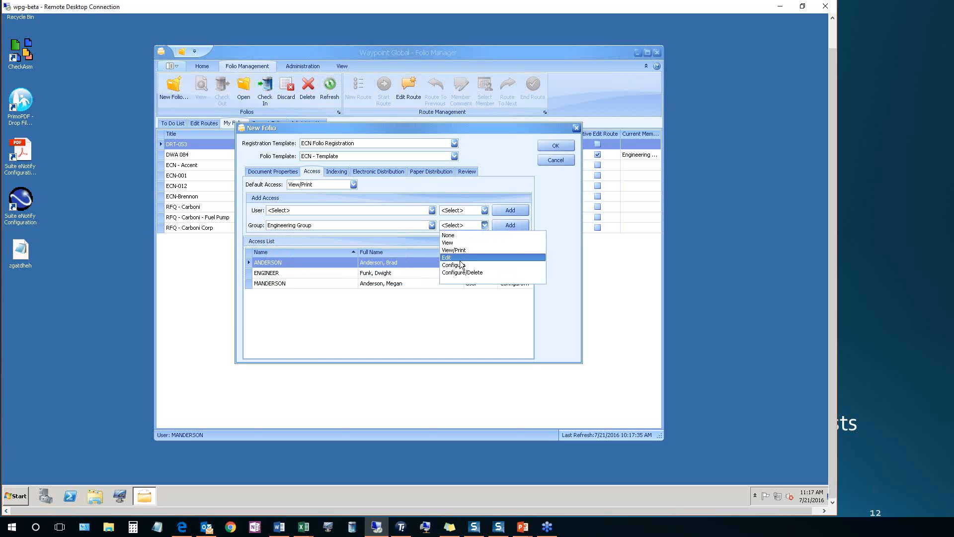
click(460, 257)
click(510, 225)
Grant the Manufacturing / Production Group and the Shipping / Purchasing Group Edit access to the folio
click(431, 225)
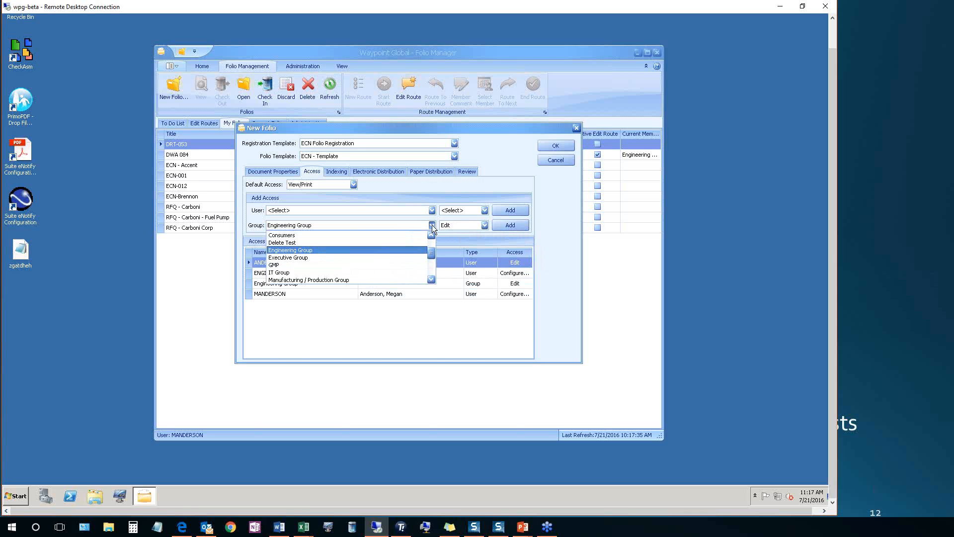
click(400, 279)
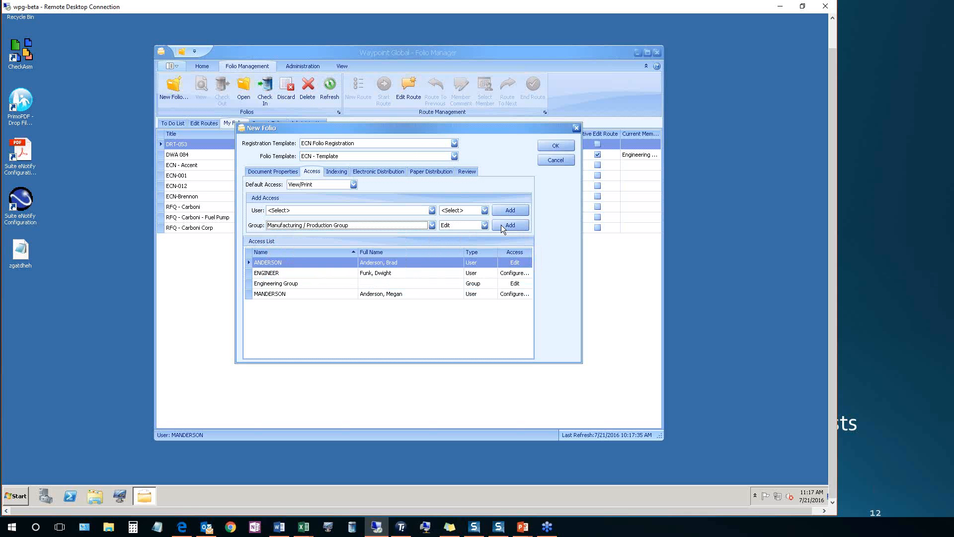
click(496, 226)
click(432, 226)
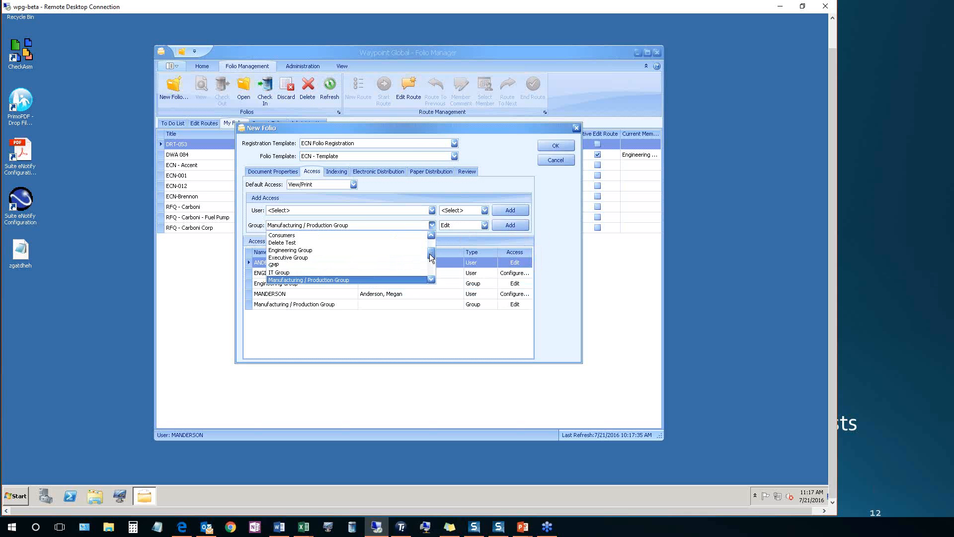
scroll(431, 270, down, 2)
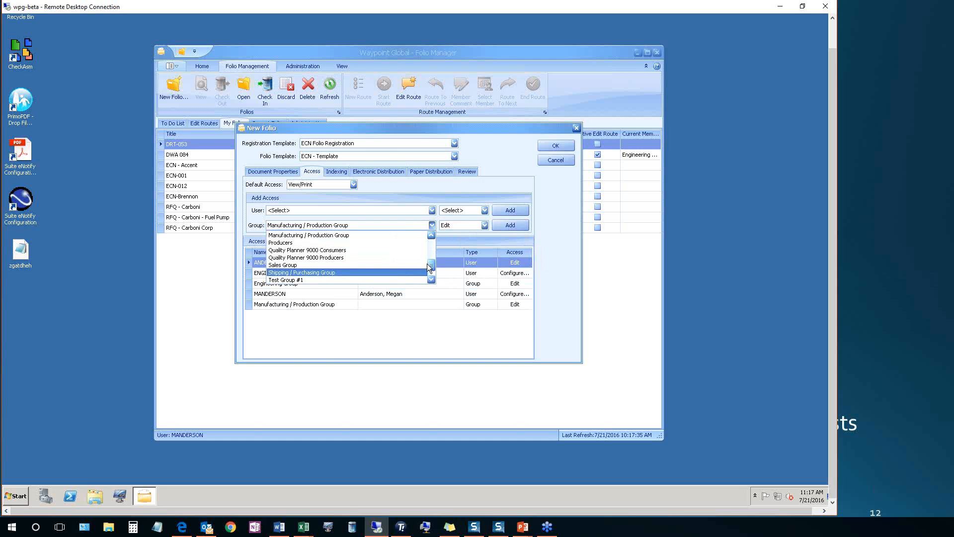
click(378, 272)
click(514, 227)
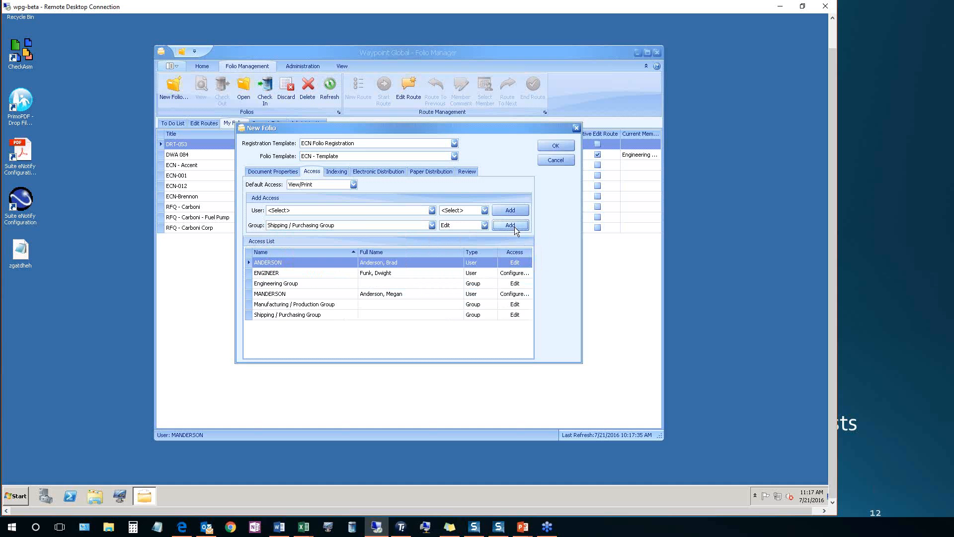
Review the folio's indexing entries and the topics and items available for classification
click(336, 171)
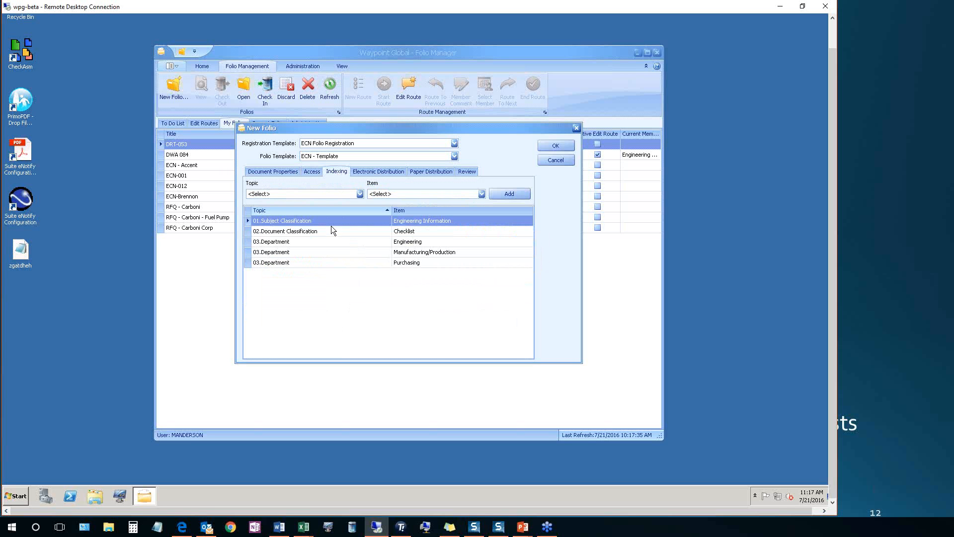
click(360, 194)
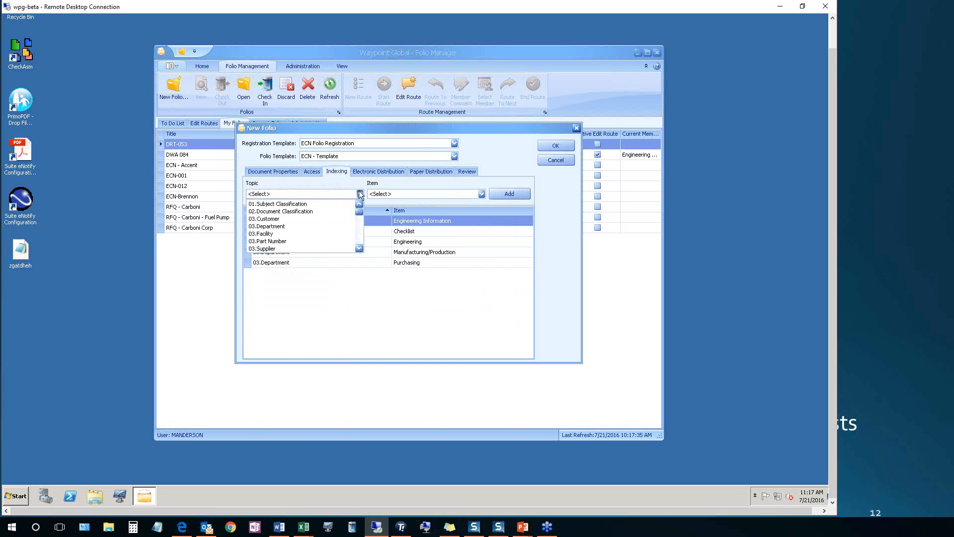
click(359, 194)
click(483, 194)
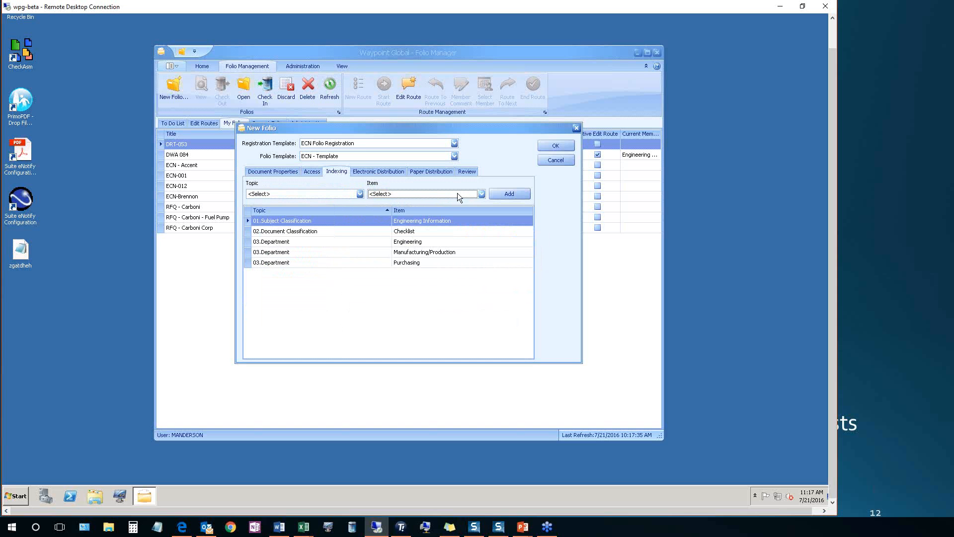
Add the Engineering ED List and the Manufacturing list to the folio's electronic distribution
click(370, 171)
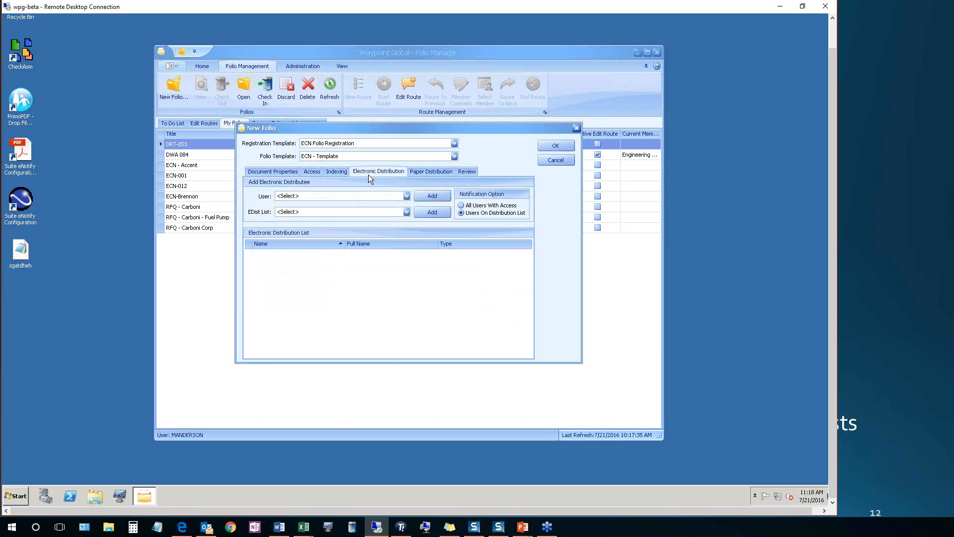
click(407, 212)
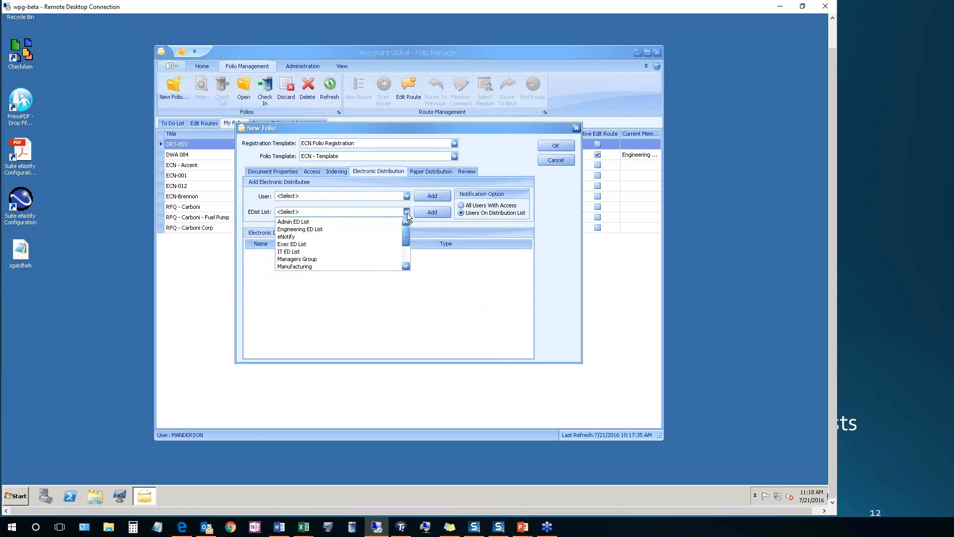
click(374, 229)
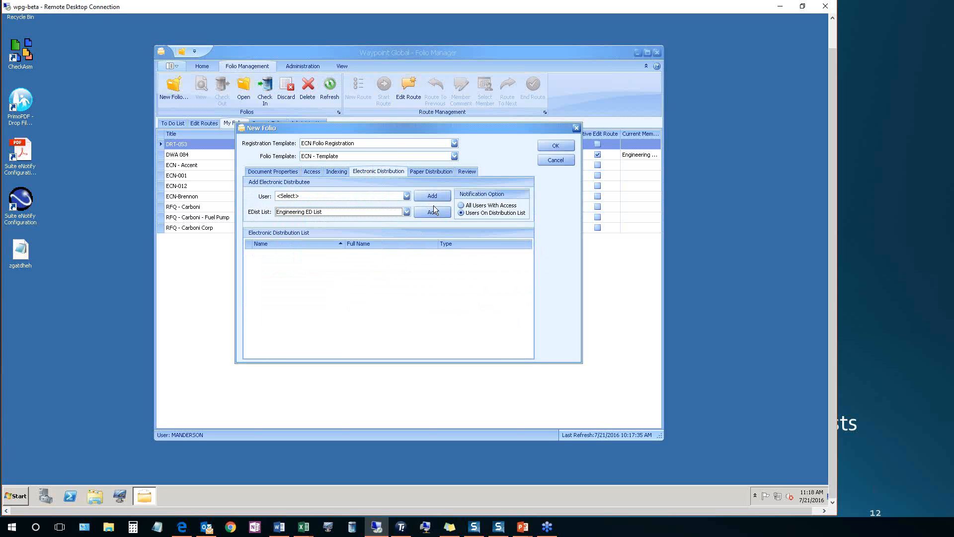
click(433, 210)
click(406, 211)
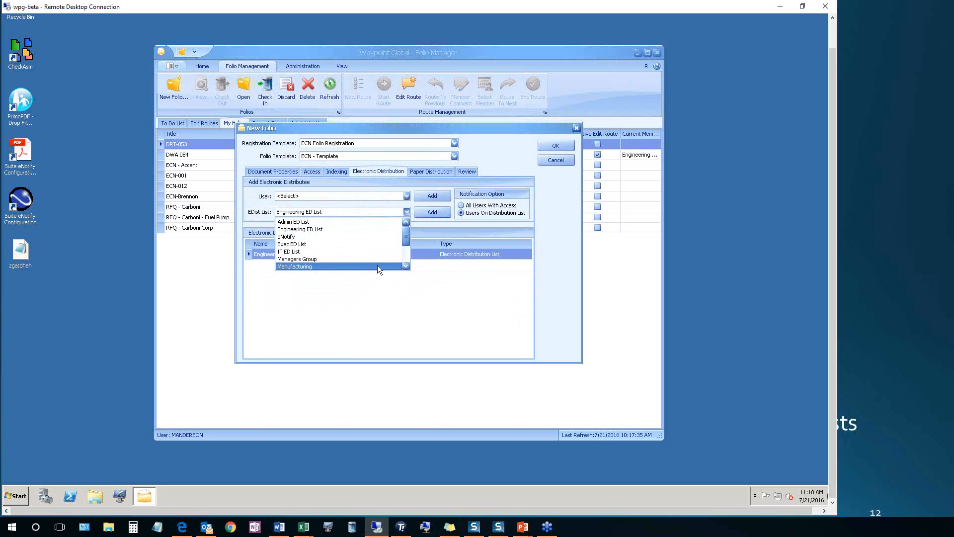
click(377, 264)
click(433, 211)
Add the Shipping / Purchasing ED List to the folio's electronic distribution
click(406, 212)
scroll(404, 246, down, 1)
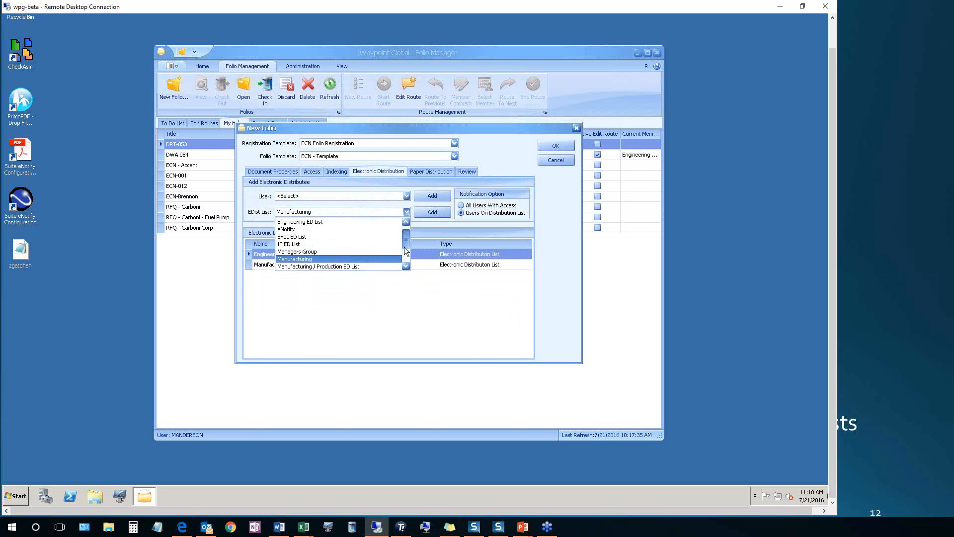
scroll(402, 250, down, 2)
click(338, 252)
click(441, 211)
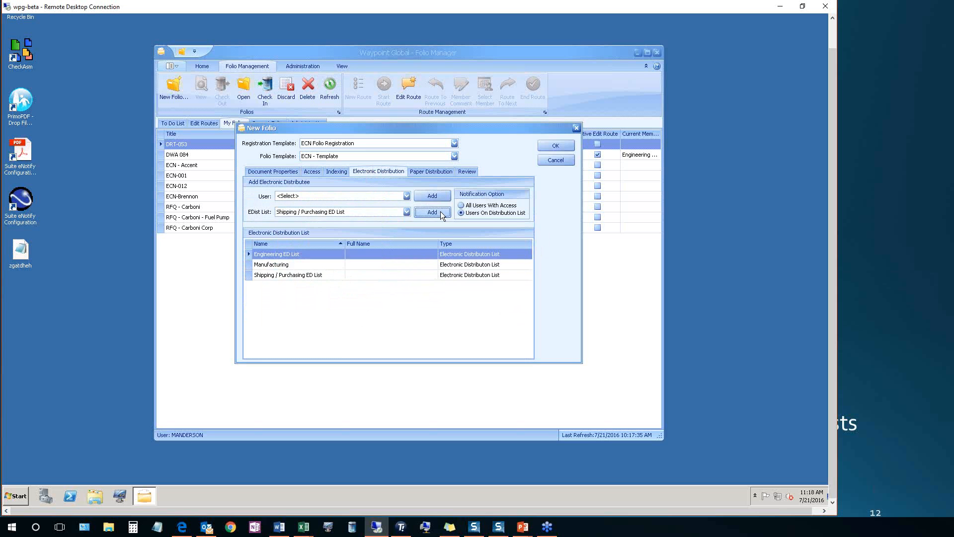
Check the paper distribution settings and set the folio's next review date to 7/29/2016
click(433, 171)
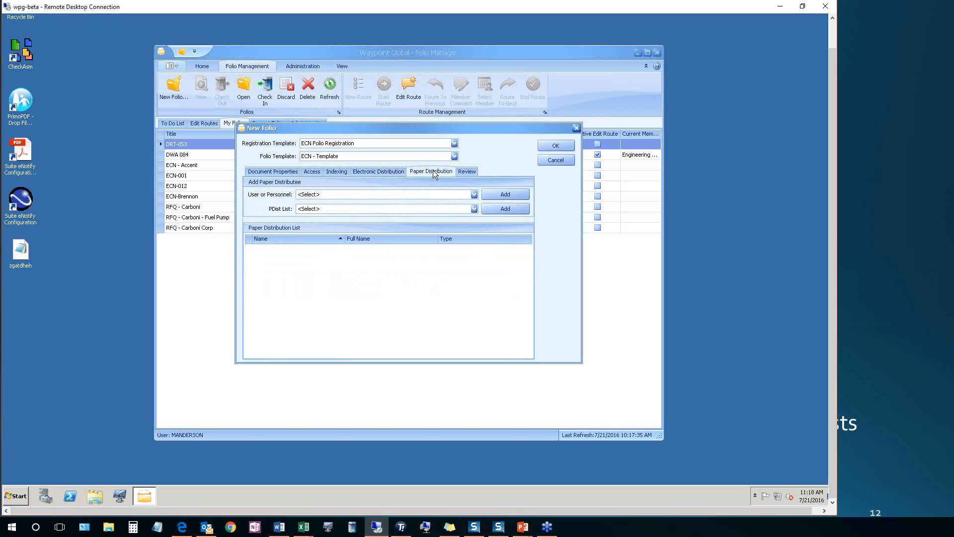
click(470, 174)
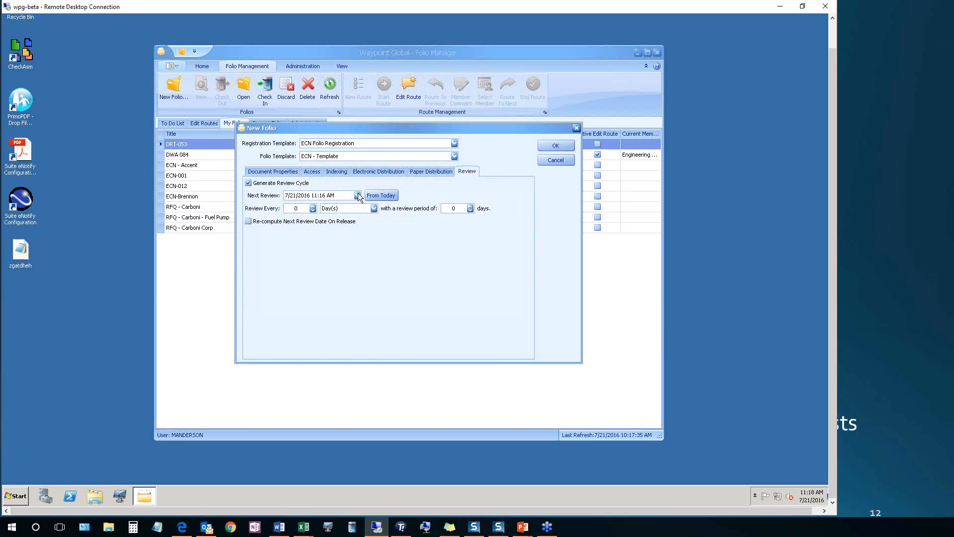
click(358, 195)
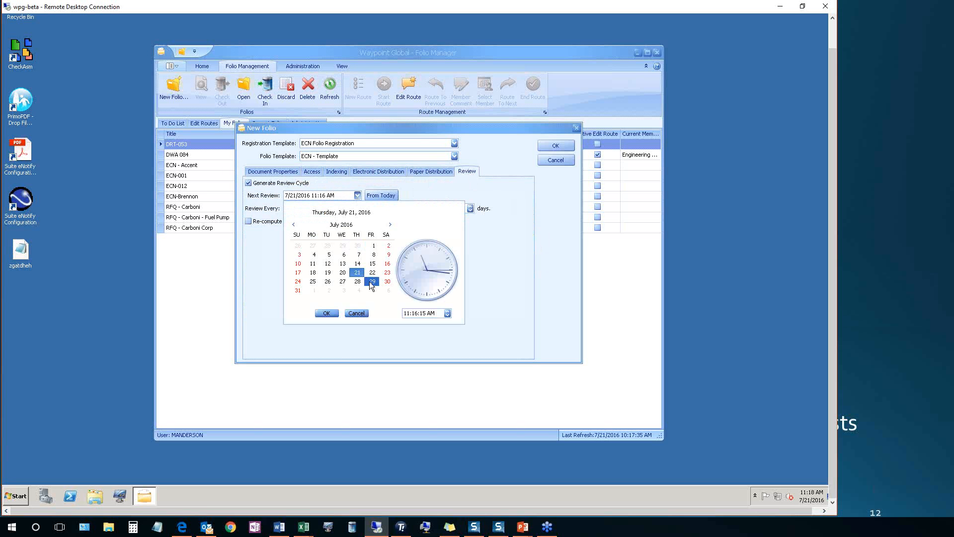
click(325, 313)
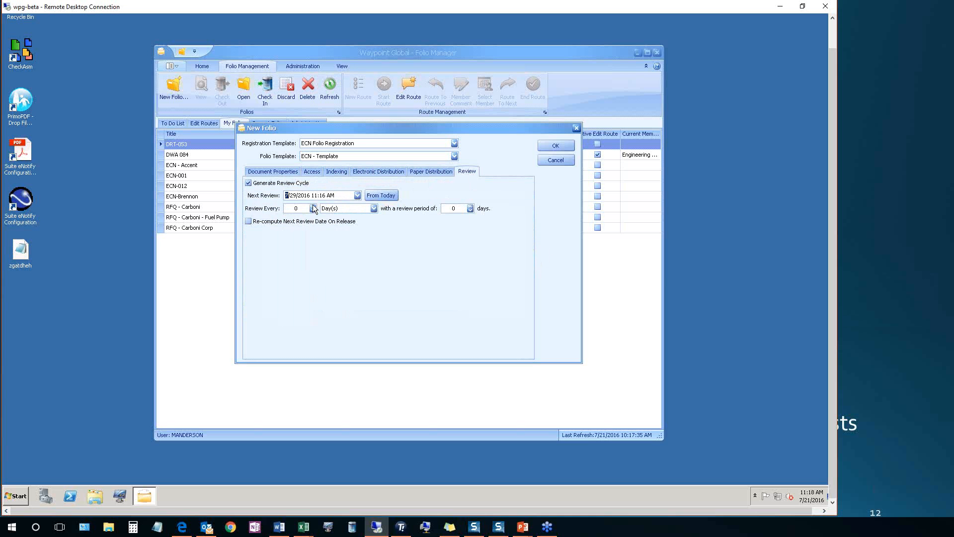
Set the review to every 2 weeks with a 5-day review period and try to create the folio
click(374, 208)
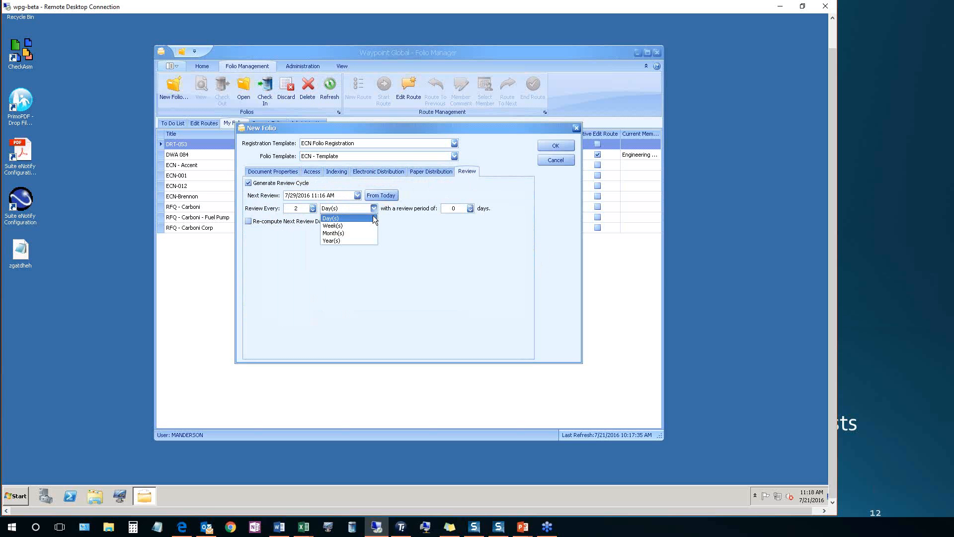
click(366, 223)
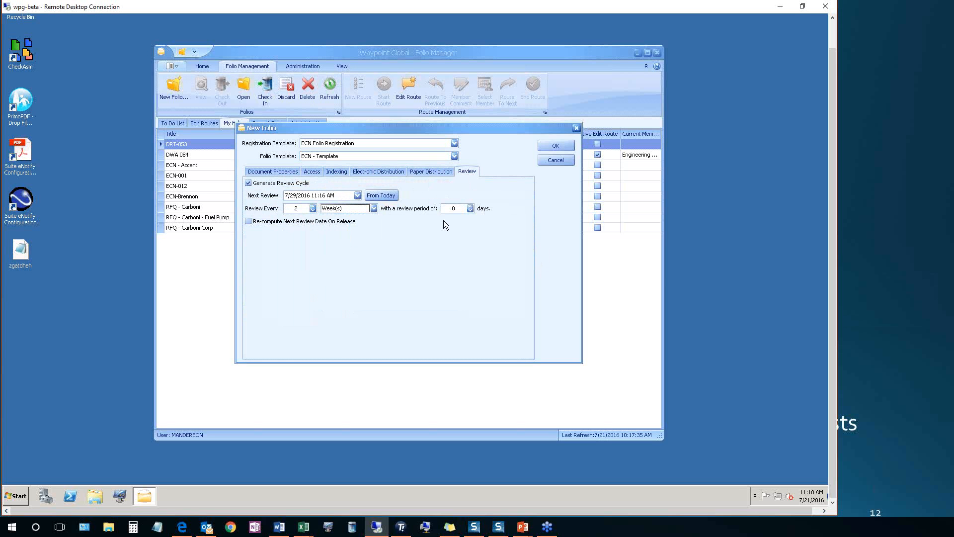
click(470, 205)
click(470, 205)
click(470, 206)
click(560, 144)
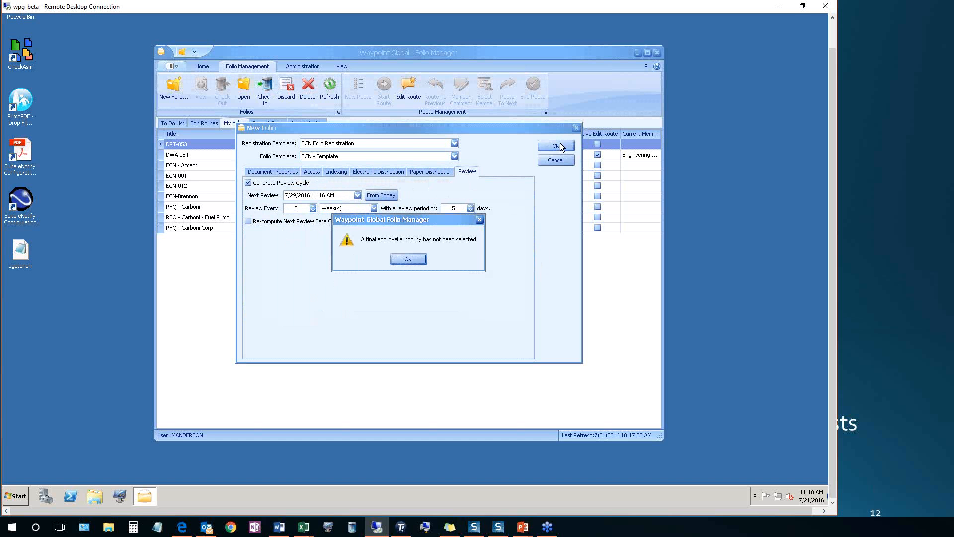
click(413, 257)
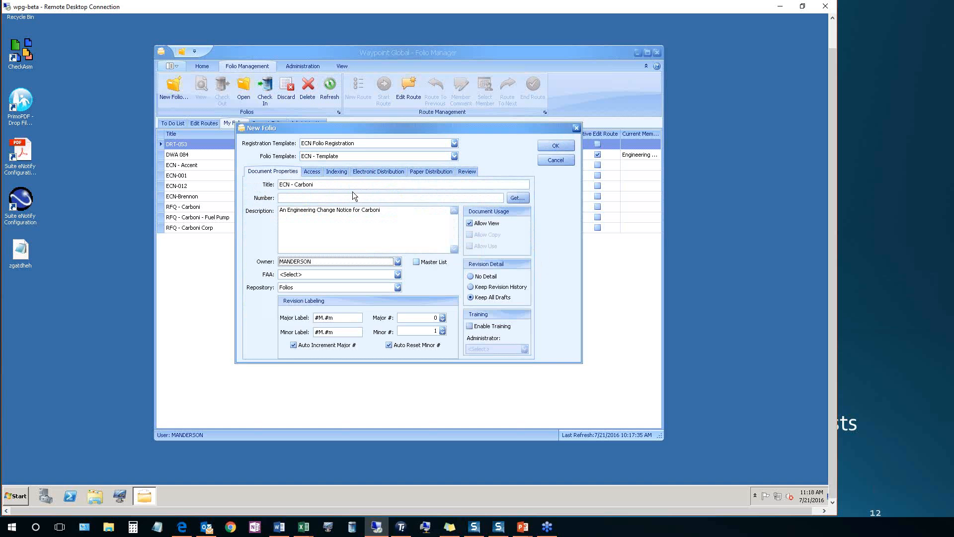
Set the folio's FAA to the same user as its owner and create the folio
click(398, 275)
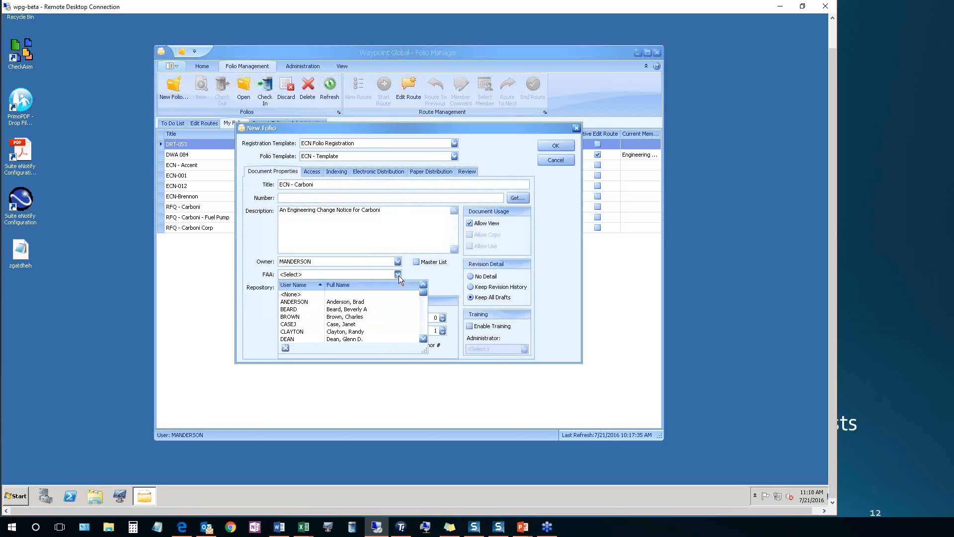
drag(425, 294, 424, 314)
click(347, 316)
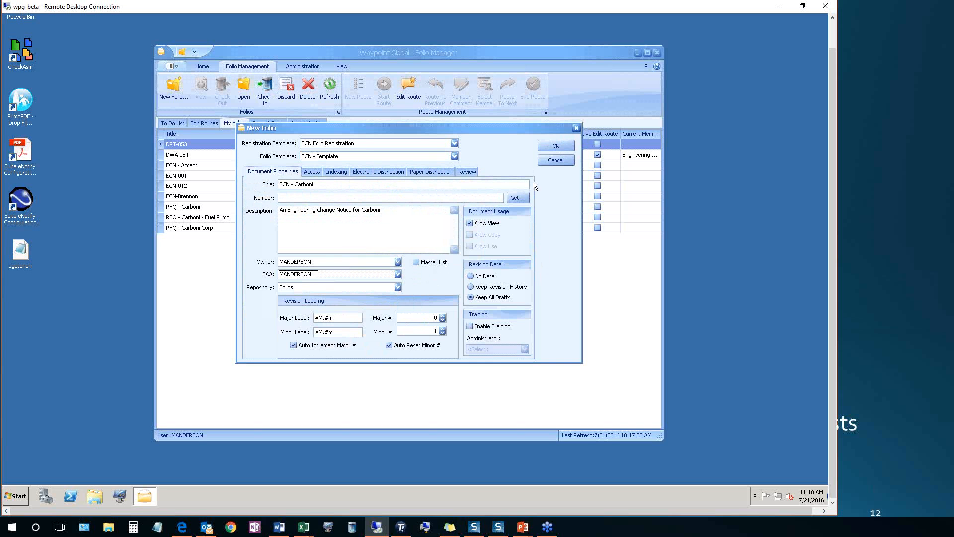
click(542, 144)
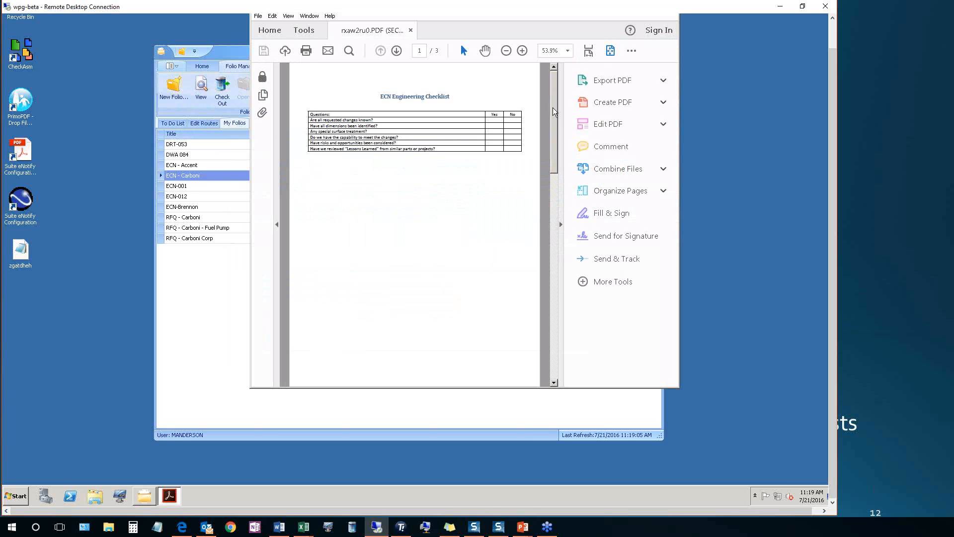
Review the engineering through manufacturing/production checklists in the new folio's PDF and close it
drag(556, 112, 552, 276)
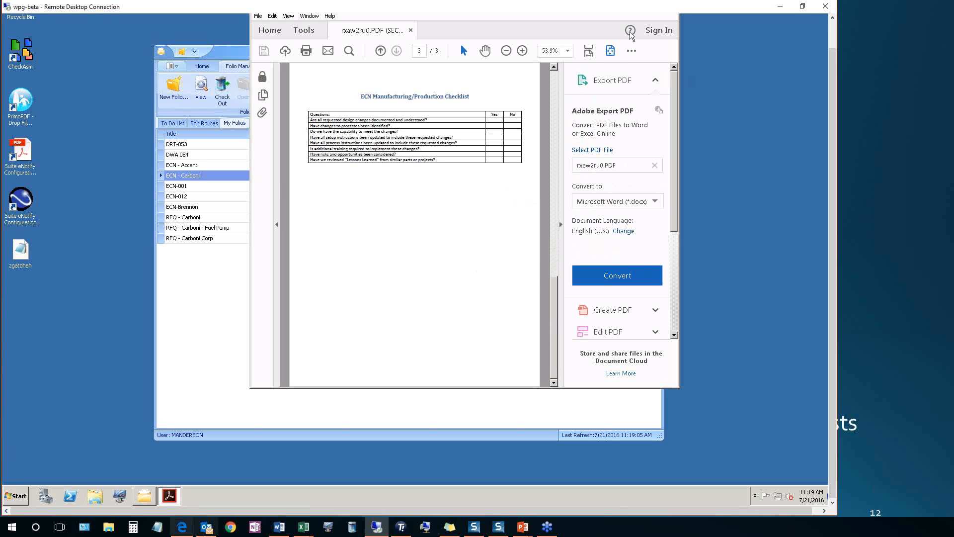
right_click(174, 489)
click(143, 472)
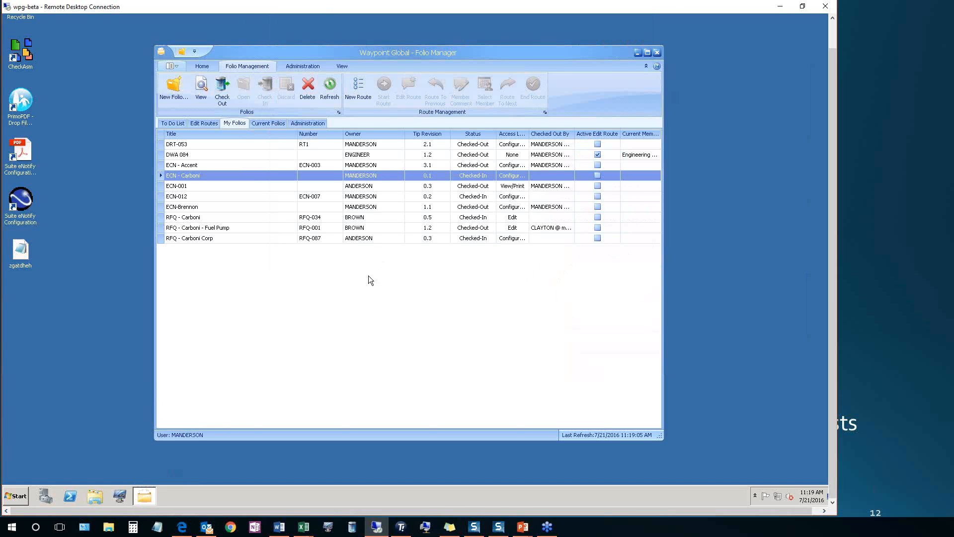
Check out the ECN - Carboni folio and open it for editing
click(227, 88)
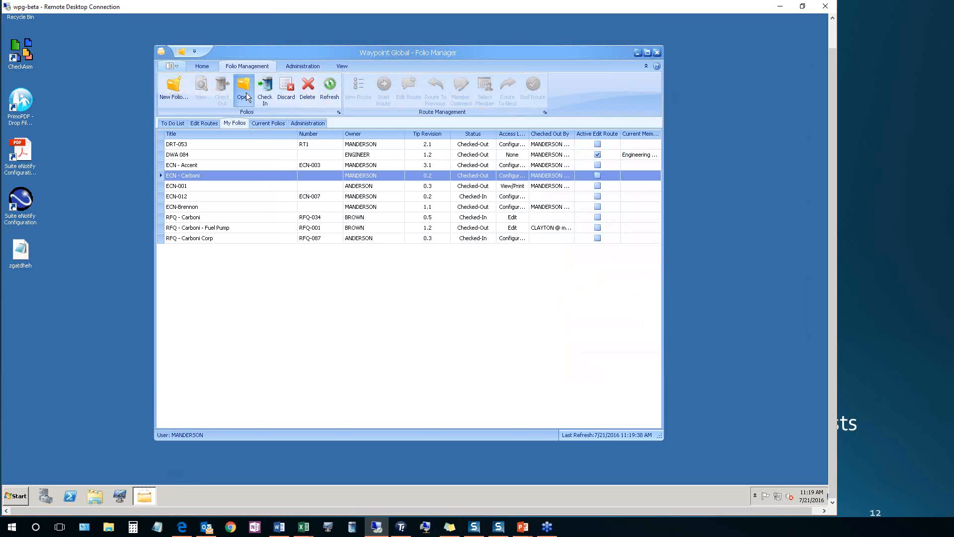
click(246, 94)
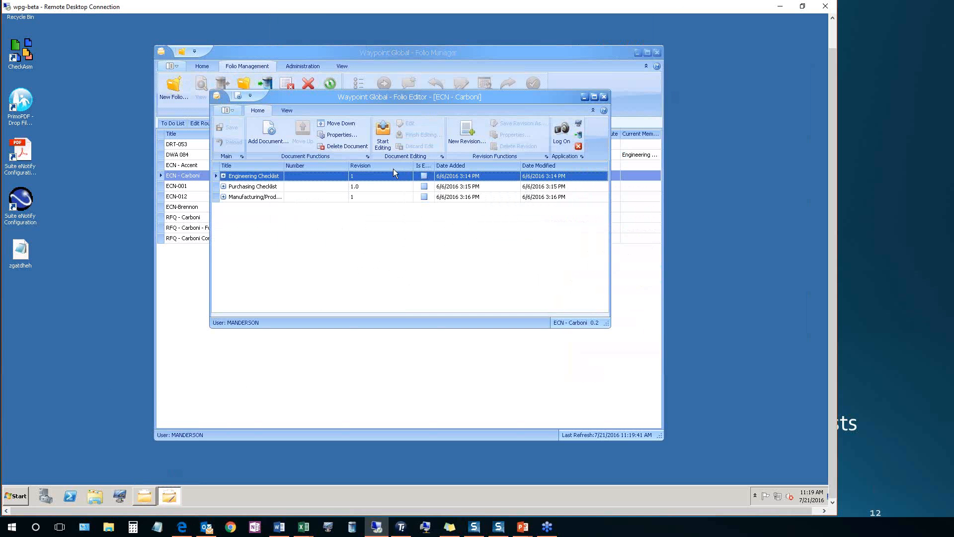
Start a new document titled "Letter from the Purchasing Manager", describing it as the named manager's letter describing fuel pump changes
click(267, 130)
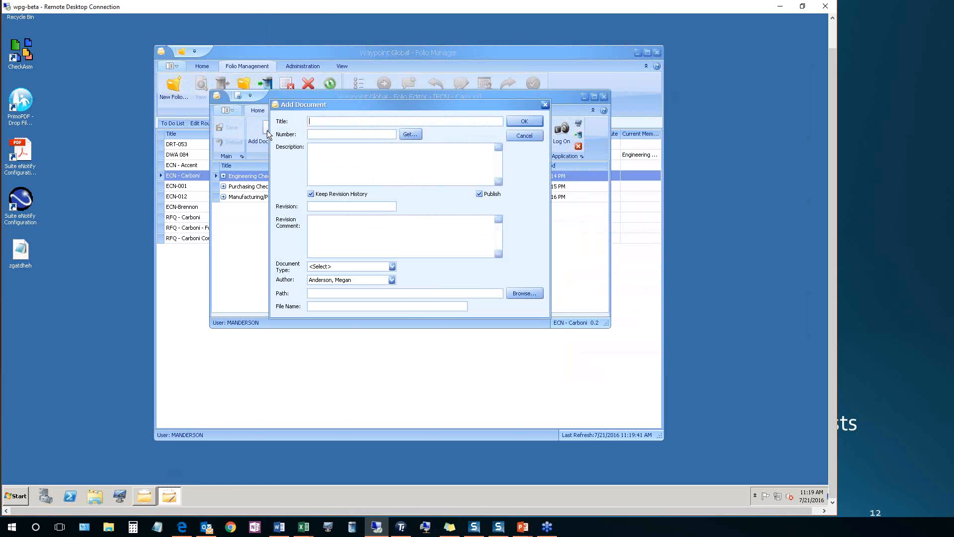
text(Letter fro)
text(m the Purchasing Mana)
text(ger)
text(Letter from Richi)
text(e Rich)
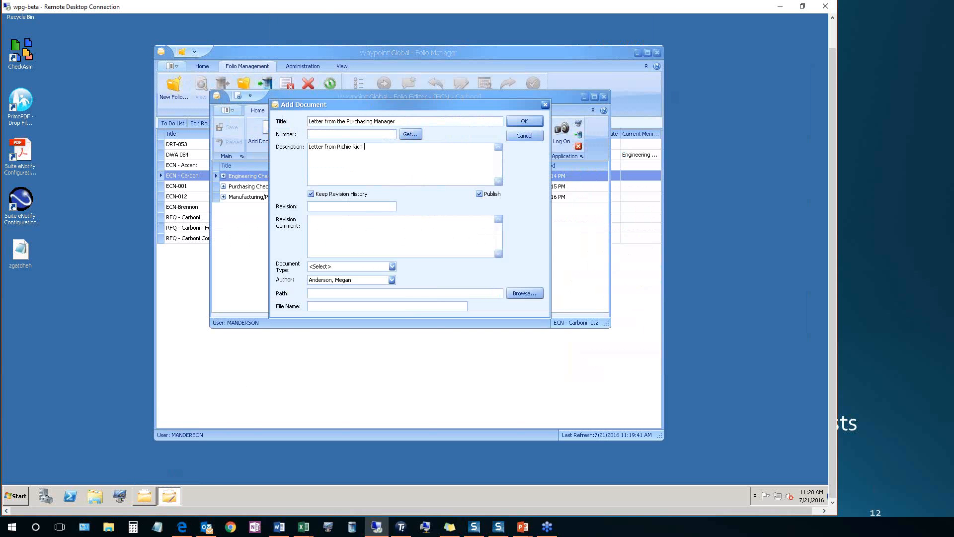
text( (Purchasing Manag)
text(er) describing )
text(fuel pump c)
text(hanges)
text(1)
text(Initial R)
text(evision)
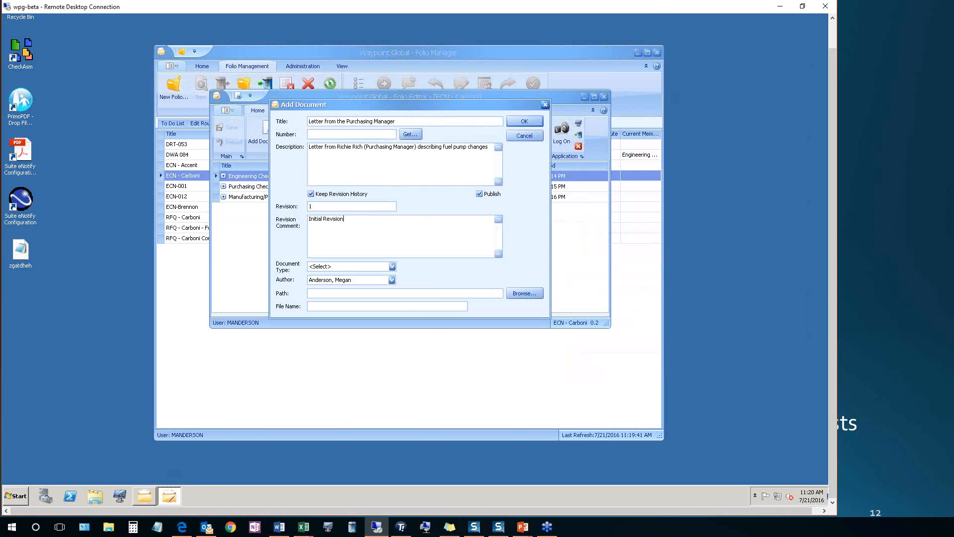
Set the letter's document type to Microsoft Word 2013 and its author to the Purchasing Manager
click(393, 267)
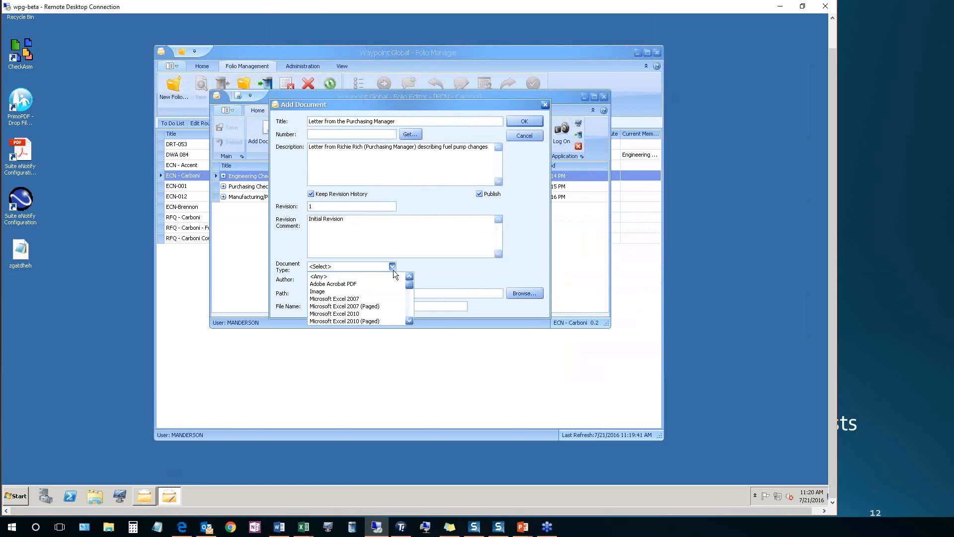
click(408, 301)
scroll(410, 312, down, 5)
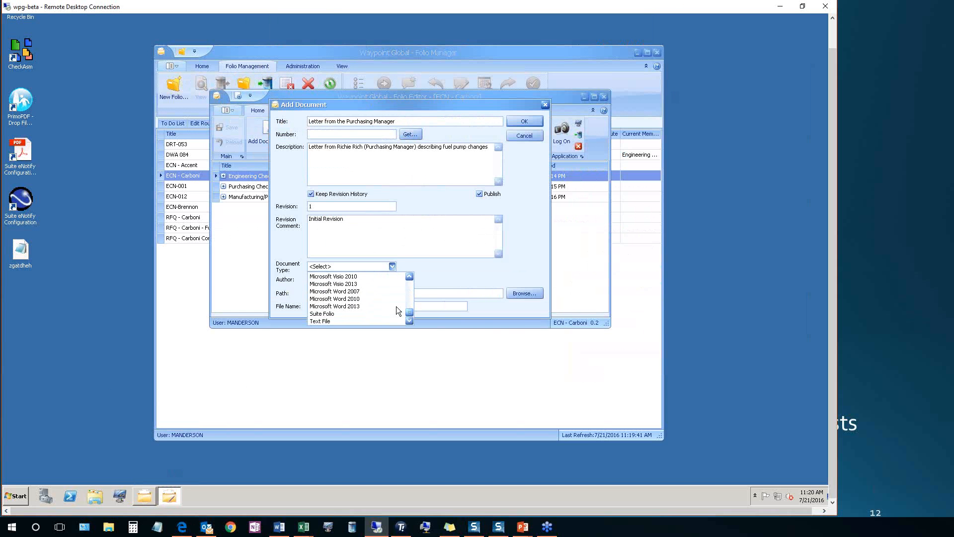
click(395, 306)
click(392, 280)
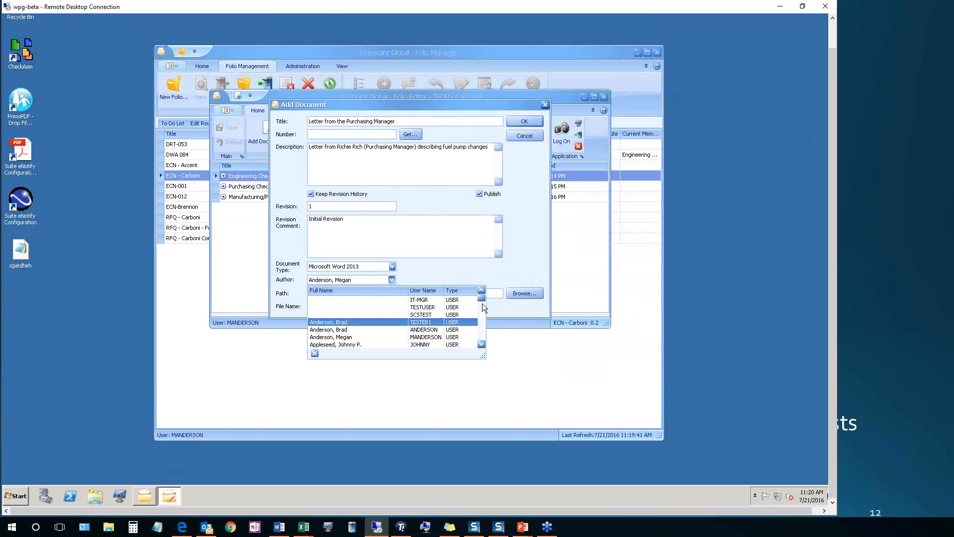
drag(482, 303, 482, 334)
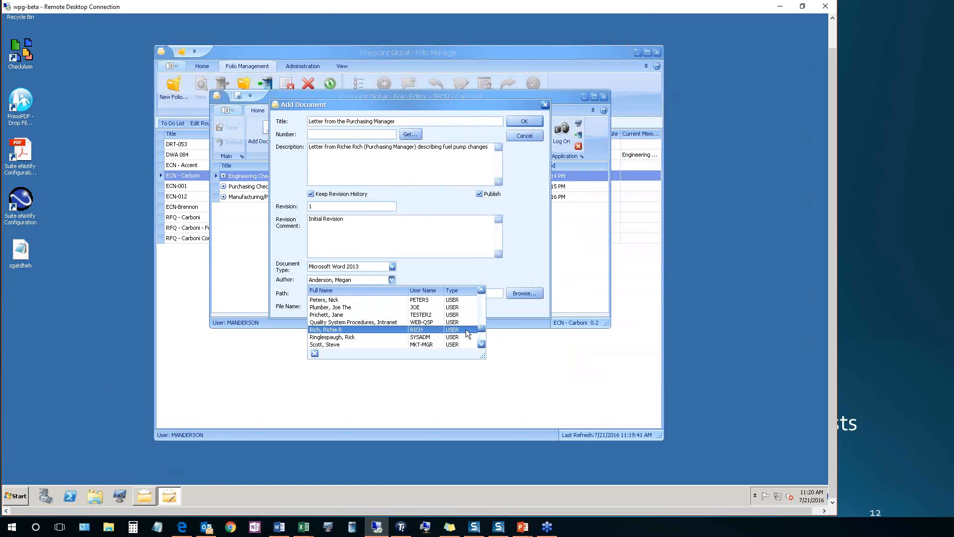
click(467, 329)
Attach "Webinar doc 01 - Carboni ECN01" from the Folio Manager Webinar folder and add the letter to the folio
click(521, 294)
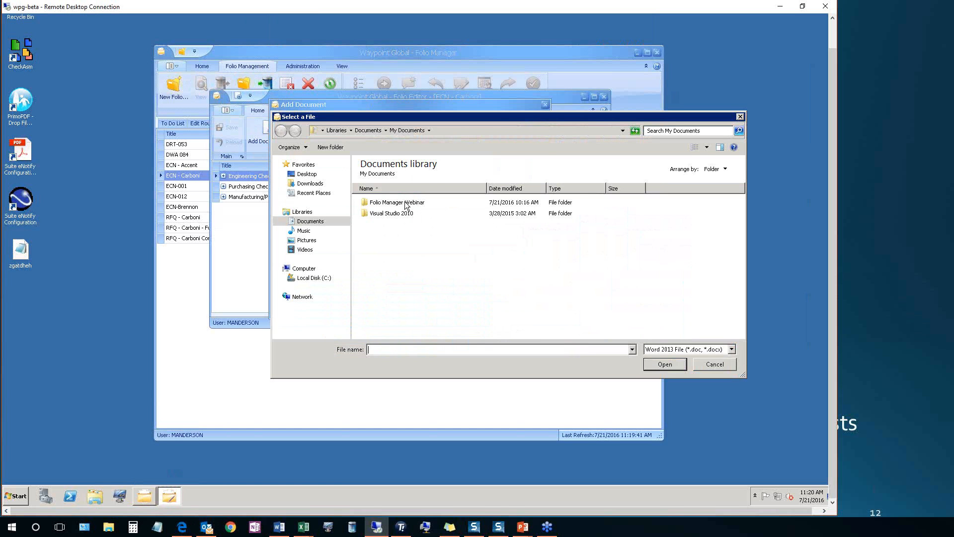
double_click(405, 202)
click(403, 214)
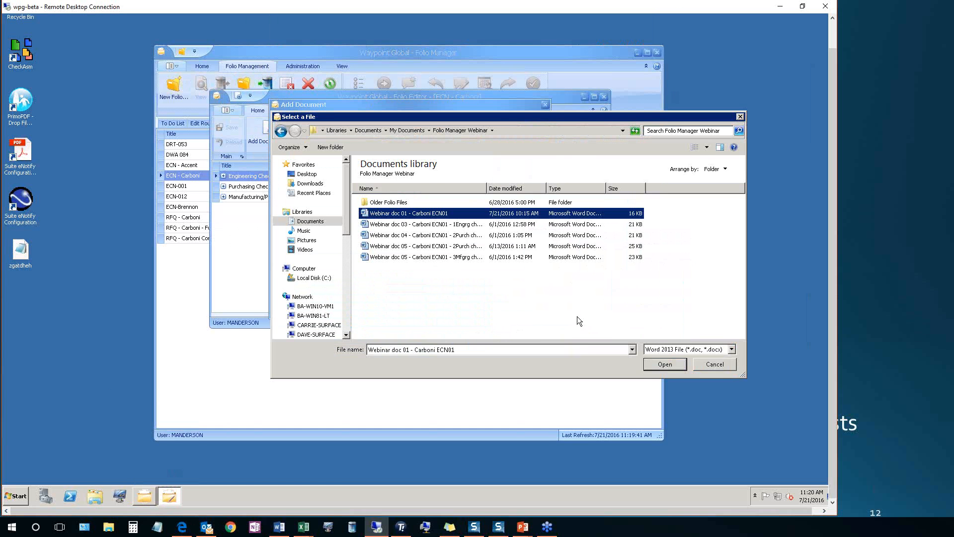
click(671, 369)
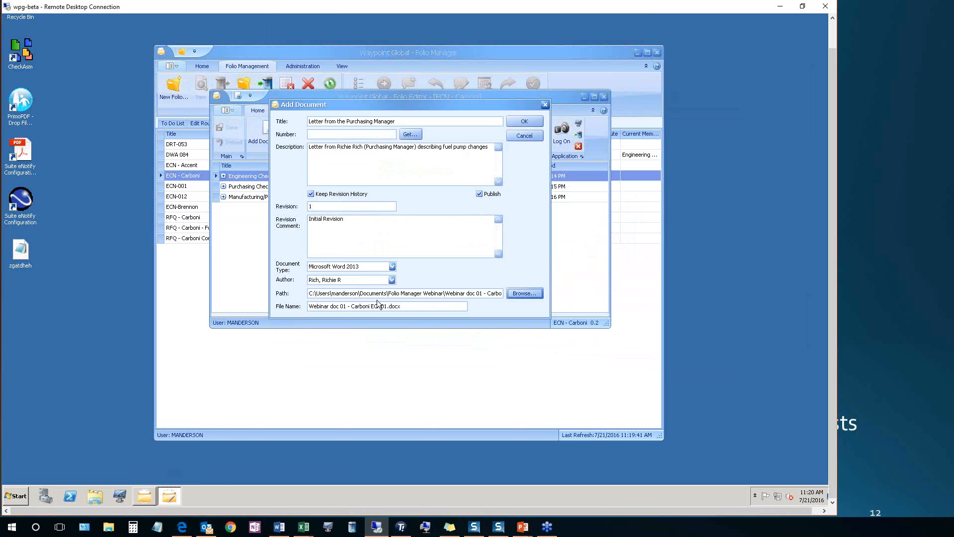
click(525, 122)
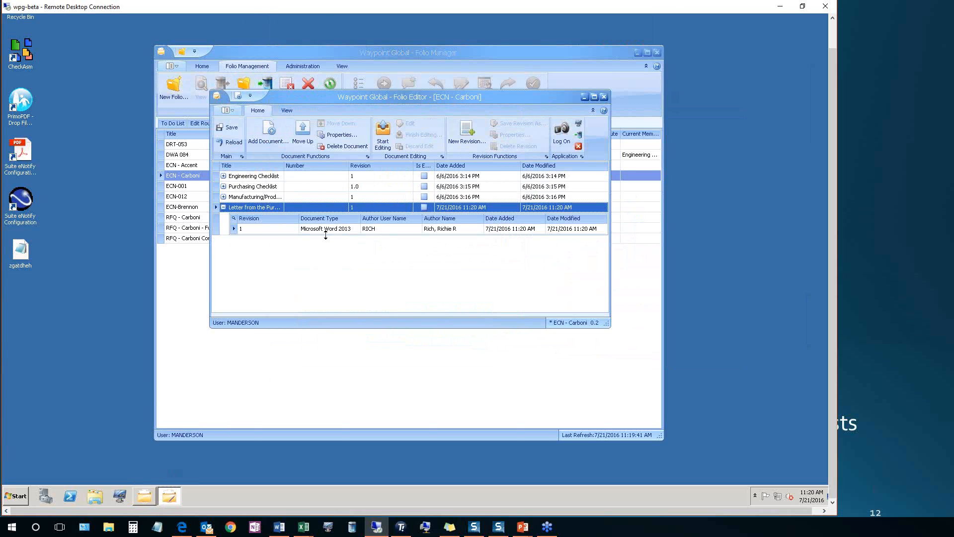
Start another document titled "Fuel Pump Markup", number FP-0022, described as "A drawing of the fuel pump changes that need to be made"
click(273, 133)
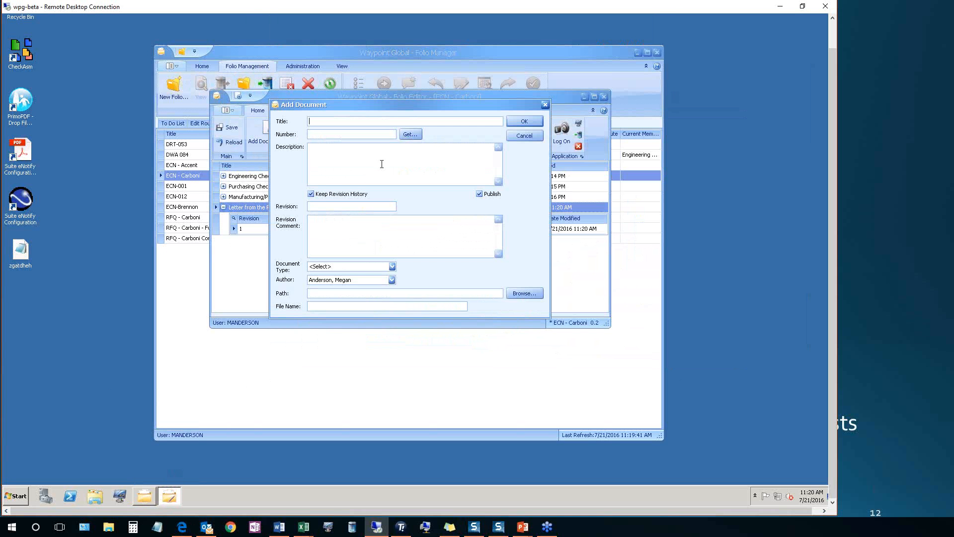
text(Fuel )
text(Pump Markup)
text(FP-0022)
text(awing of the)
text( fuel )
text(pump changes t)
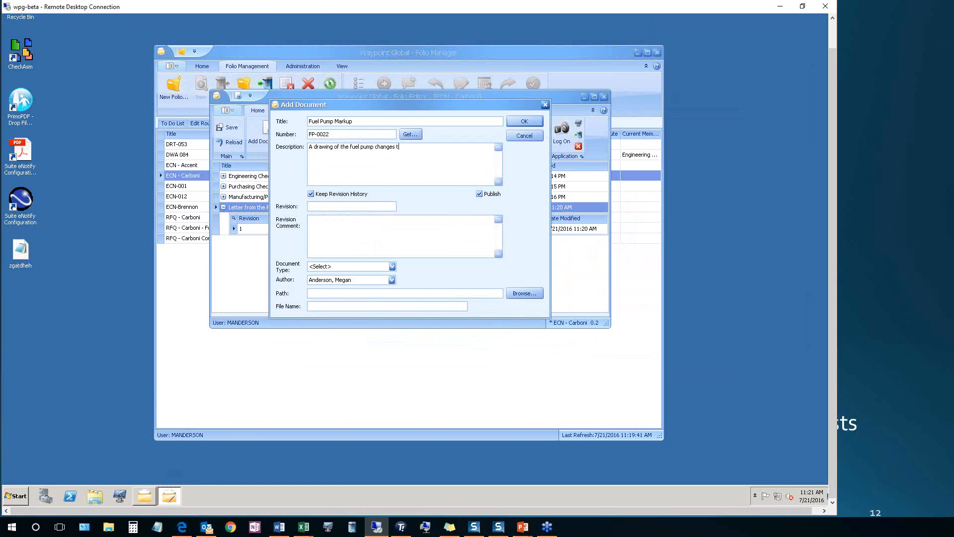
text(hat need to be mad)
text(1.)
text(nitial Revision)
Set the markup's revision to 1.0, its revision comment to "Initial Revision" and its document type to Image
click(392, 266)
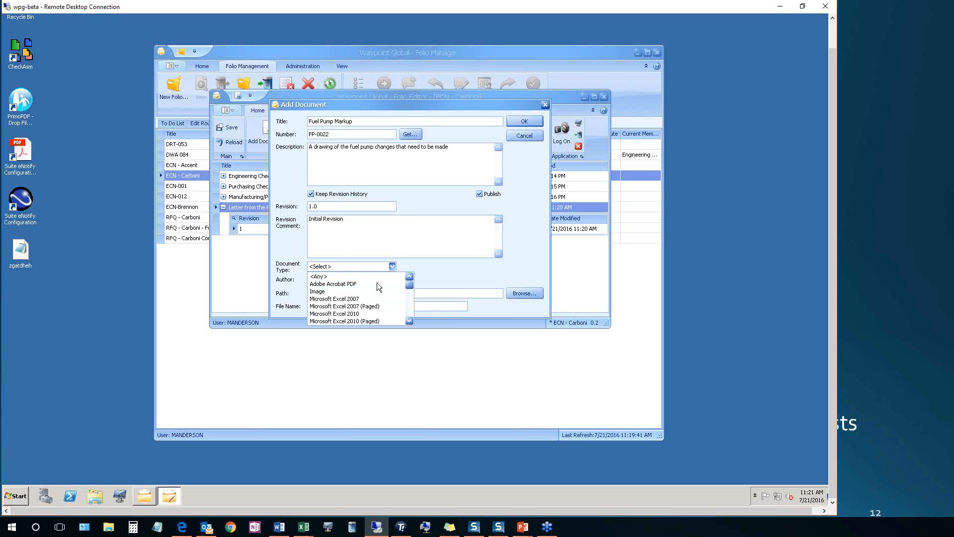
click(370, 286)
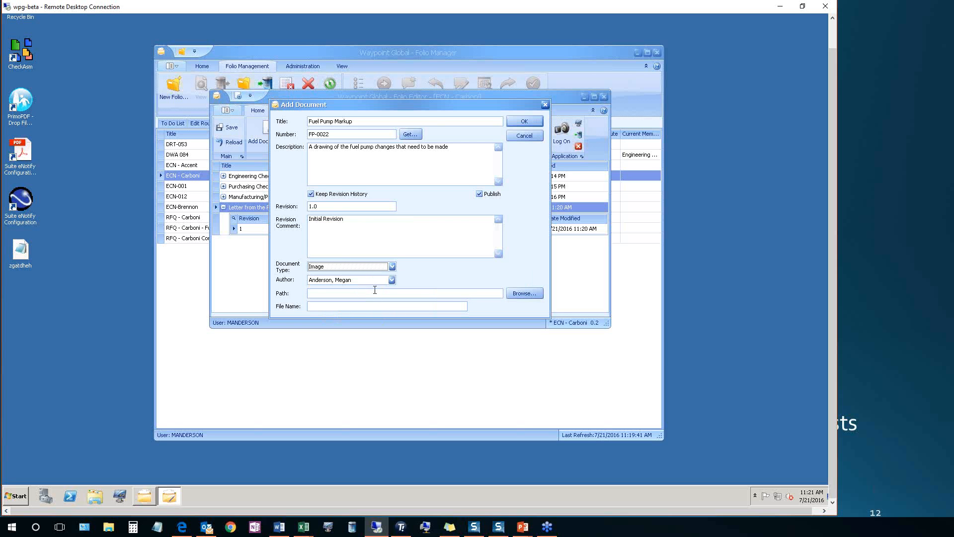
Attach "Webinar doc 02 - Carboni ECN01 - Marked up drawing image 01" and add the Fuel Pump Markup to the folio
click(520, 291)
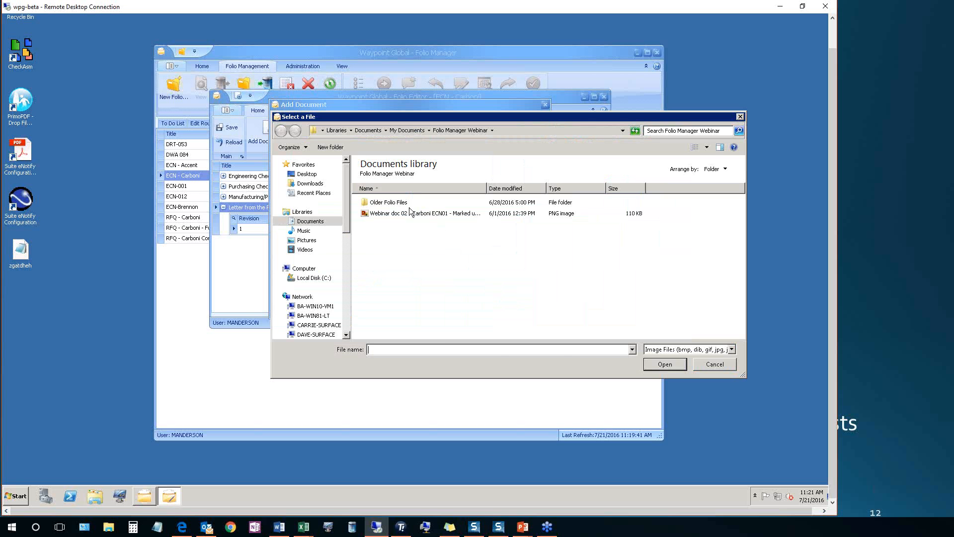
click(404, 213)
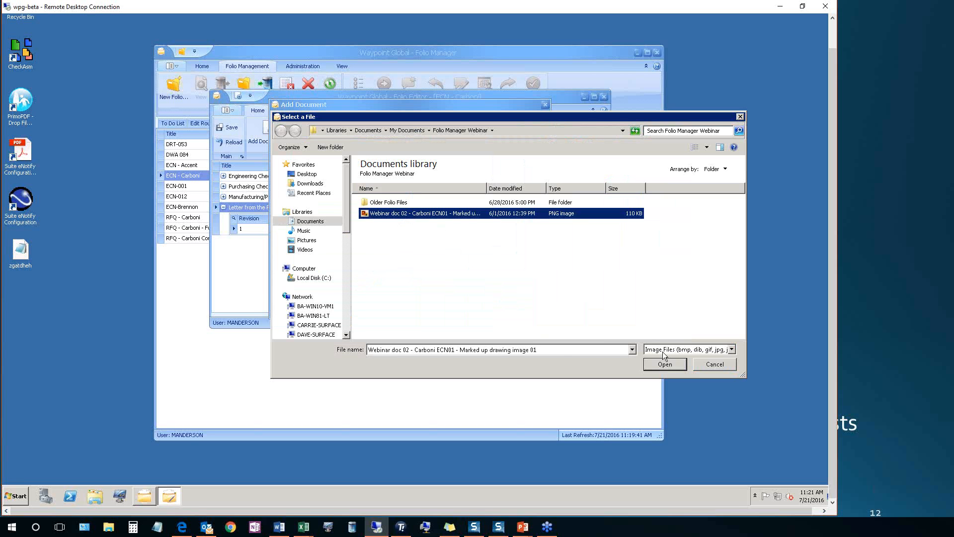
click(664, 364)
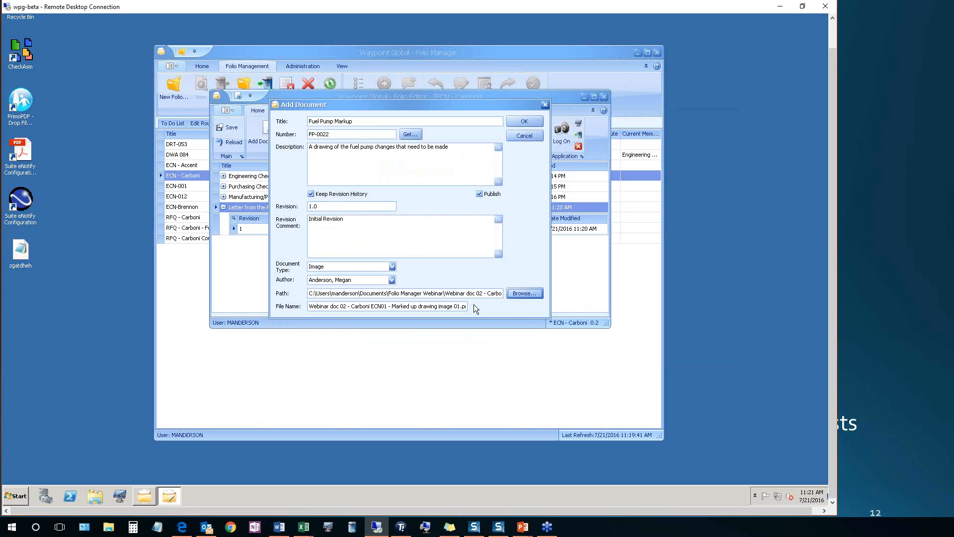
click(518, 120)
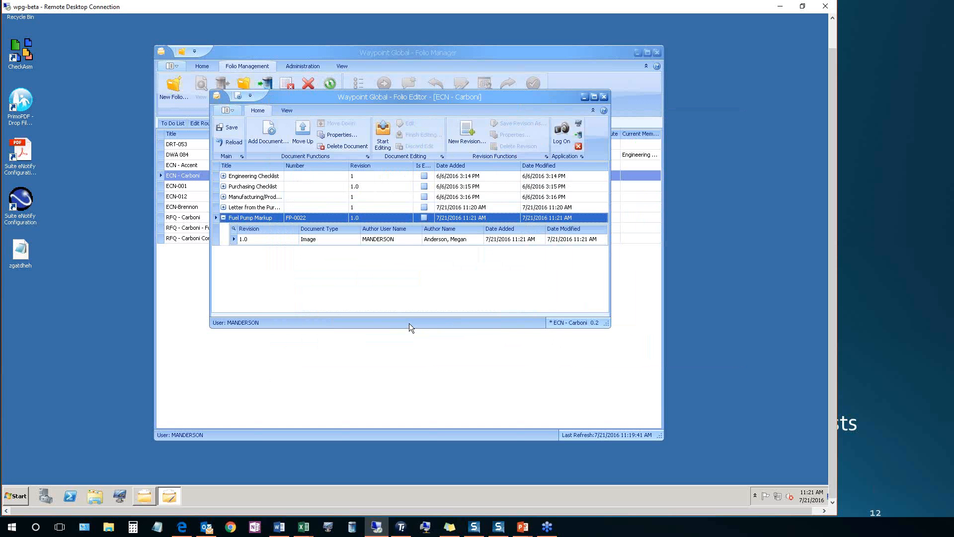
Move the Purchasing Manager's letter to the first place in the folio's document list
click(271, 207)
click(303, 130)
click(303, 130)
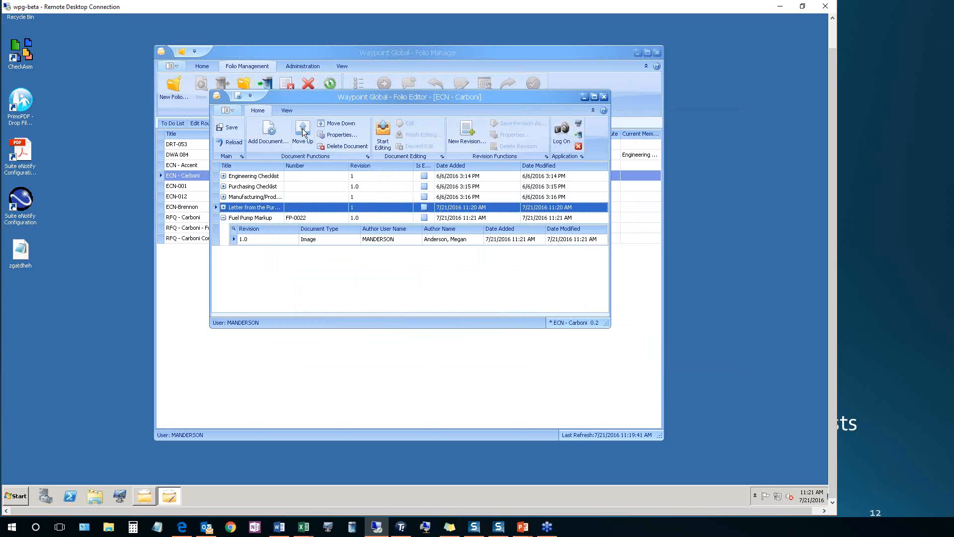
click(333, 124)
click(334, 124)
click(334, 124)
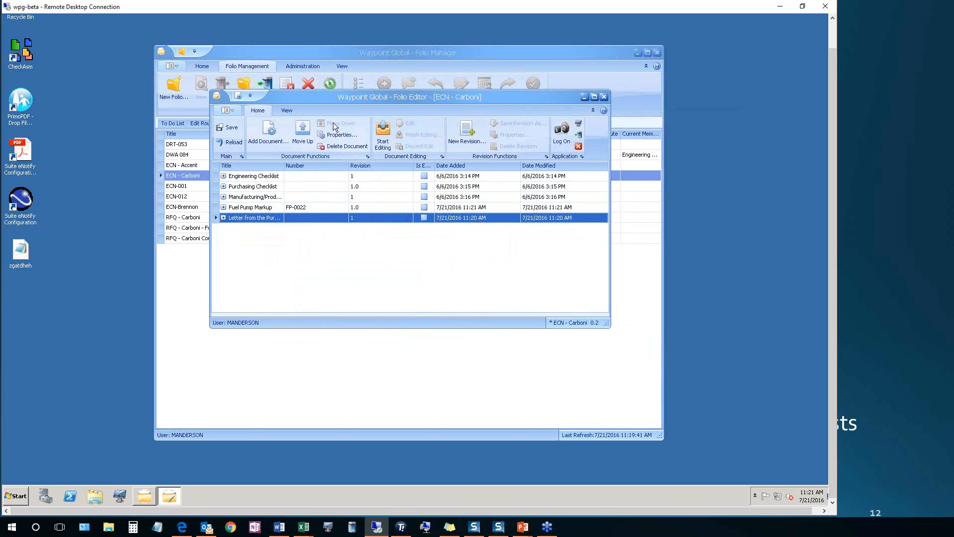
click(305, 132)
click(304, 131)
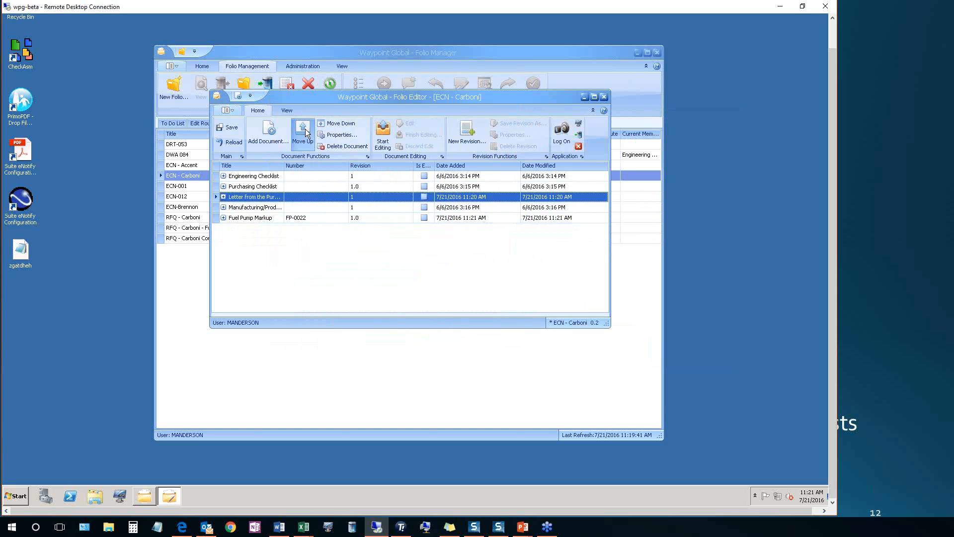
click(304, 131)
click(304, 131)
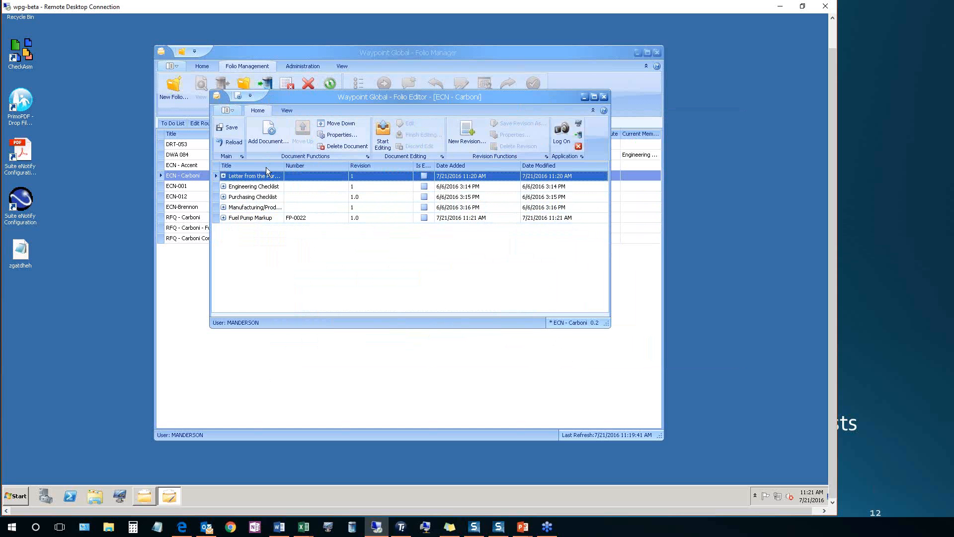
Move the Fuel Pump Markup up to second place, directly below the Purchasing Manager's letter
click(249, 217)
click(303, 131)
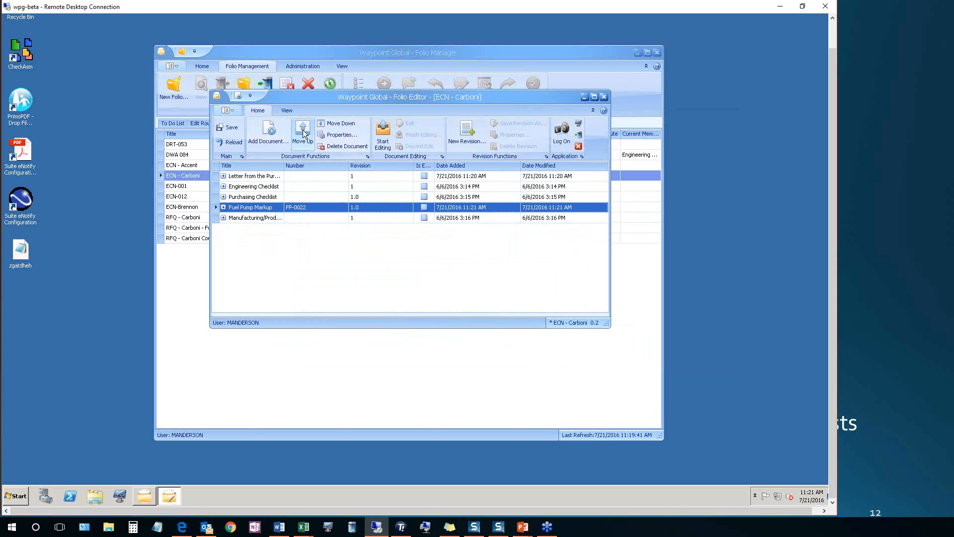
click(303, 132)
click(303, 131)
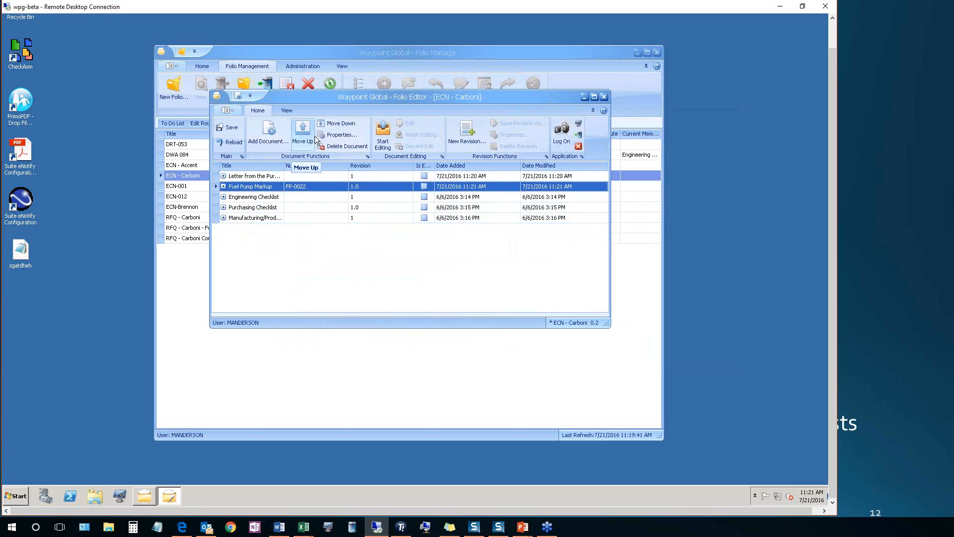
Save the changes to the ECN - Carboni folio and close its editor
click(223, 129)
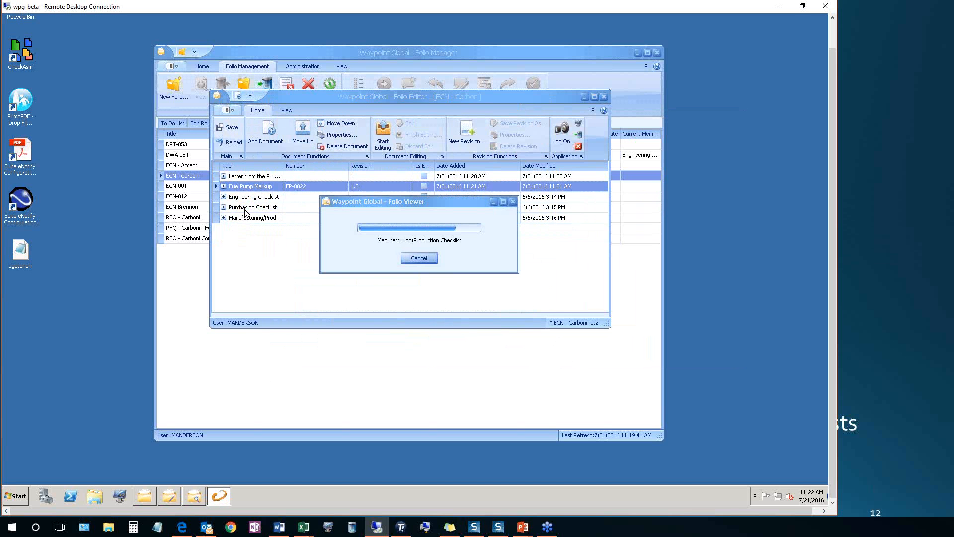
click(604, 96)
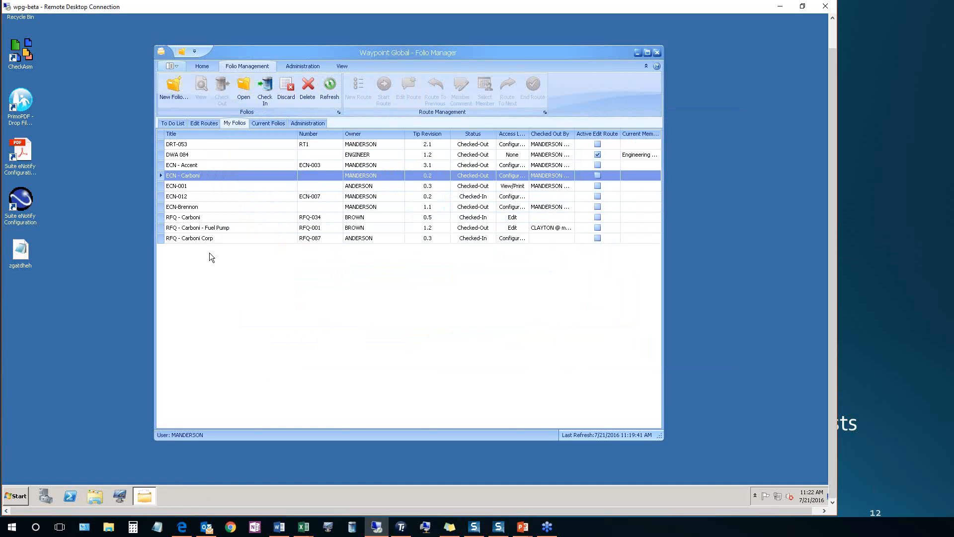
Check in the ECN - Carboni folio with the revision comment "Added the letter and the fuel pump markup to the folio"
click(270, 90)
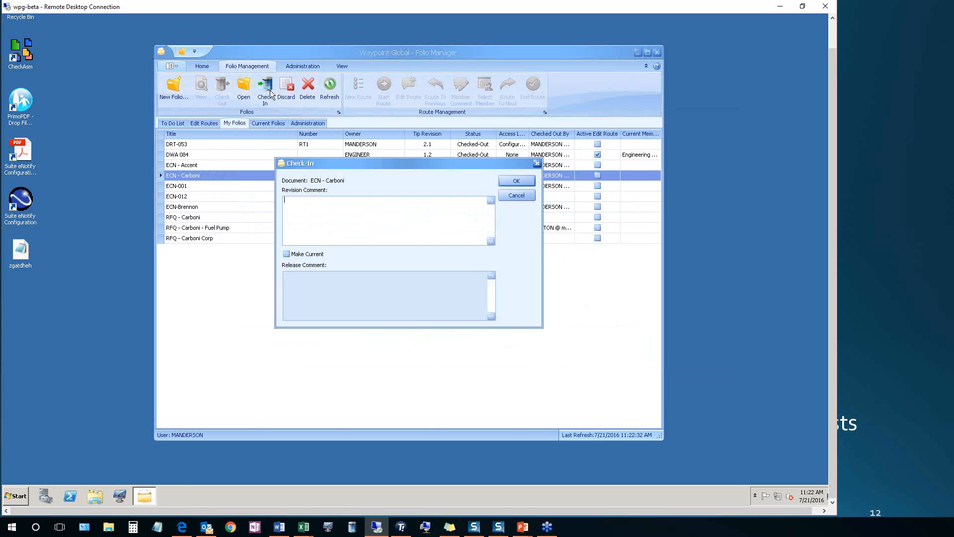
text(Added the letter and the fuel pump markup to the folio)
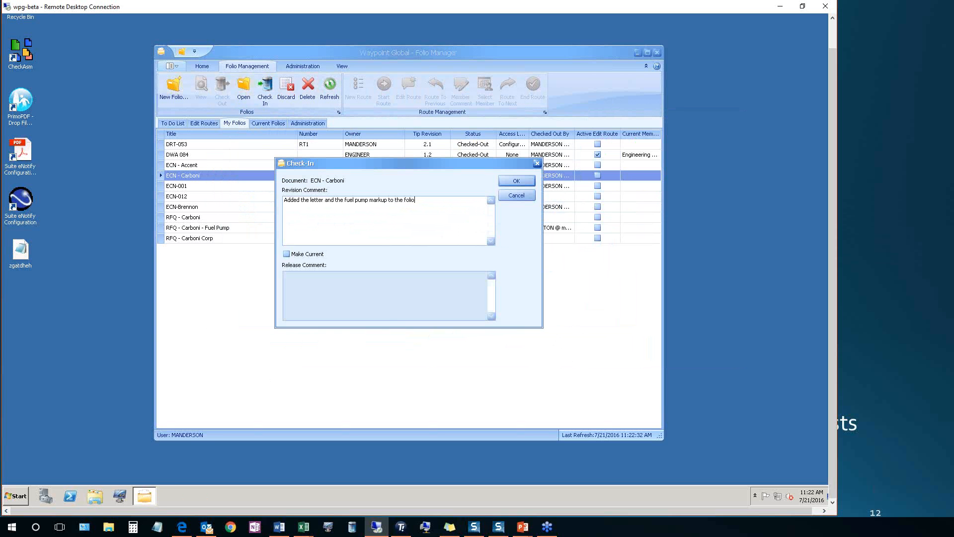
click(517, 182)
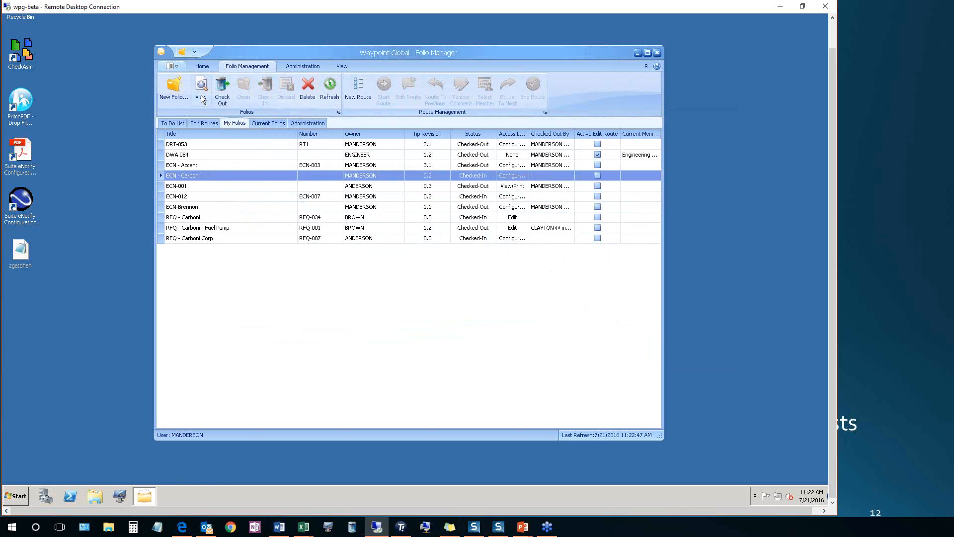
View the checked-in ECN - Carboni folio as a PDF, look over its pages and close the viewer
click(201, 97)
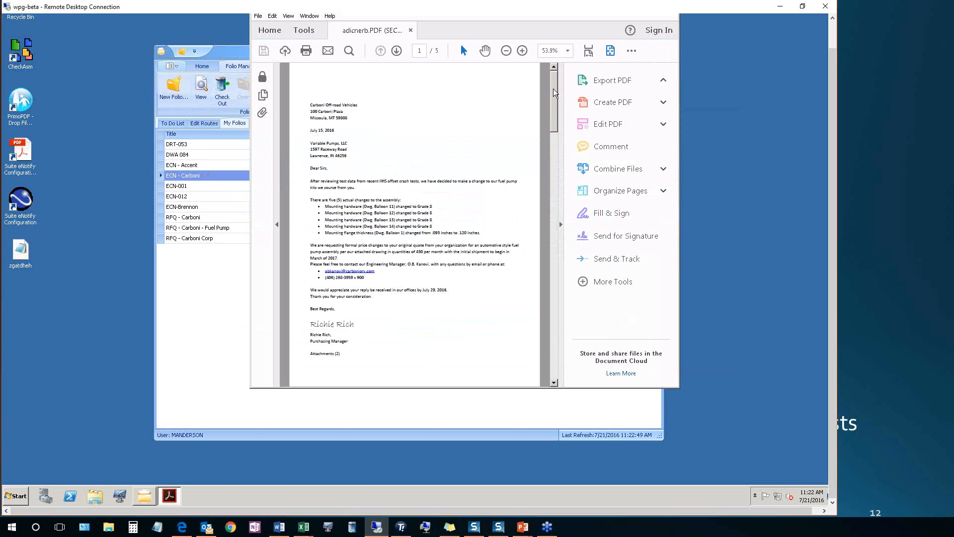
mouse_move(553, 89)
mouse_down()
mouse_move(546, 310)
mouse_move(552, 80)
mouse_up()
right_click(170, 497)
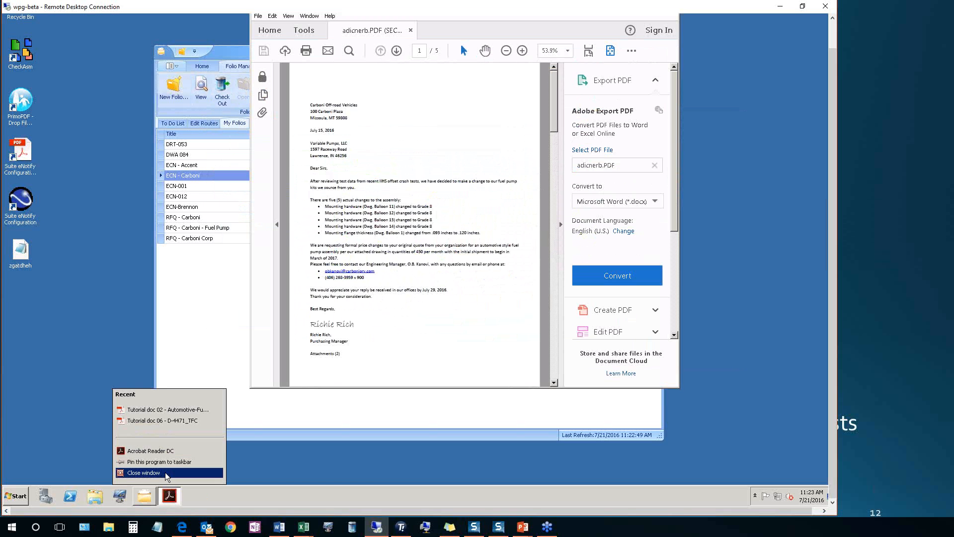
click(165, 472)
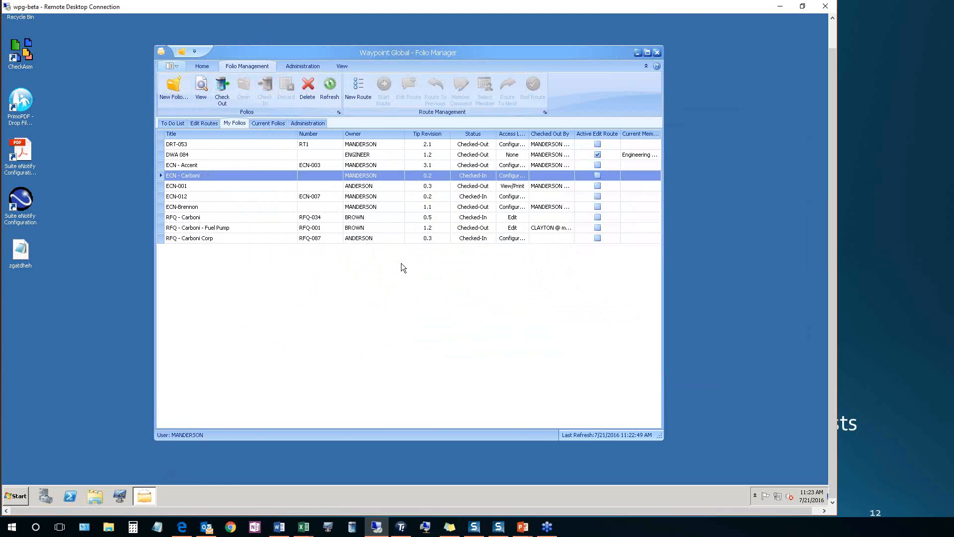
Start a new edit route for ECN - Carboni with the comment "Please fill in the documents for your respective department."
click(360, 91)
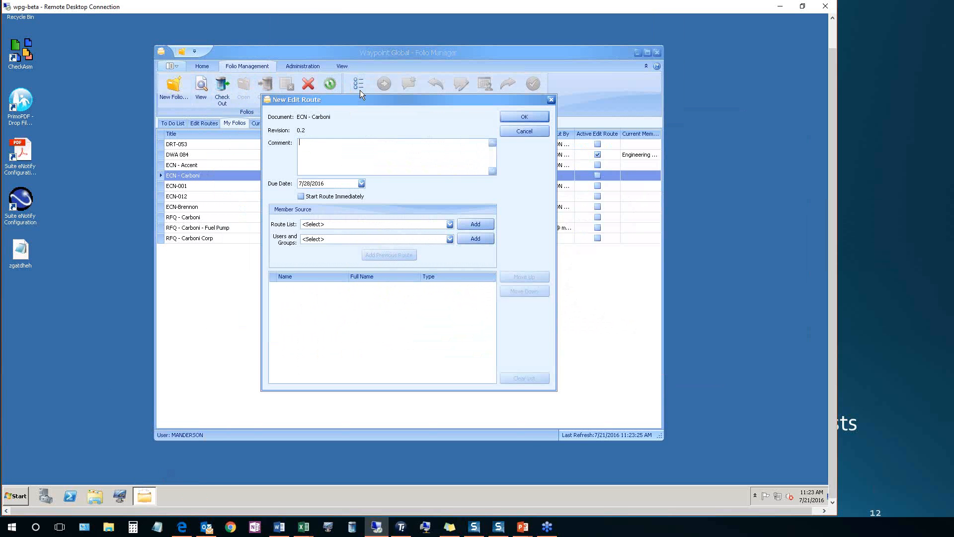
text(Please fill in the documents for your resepepective department.)
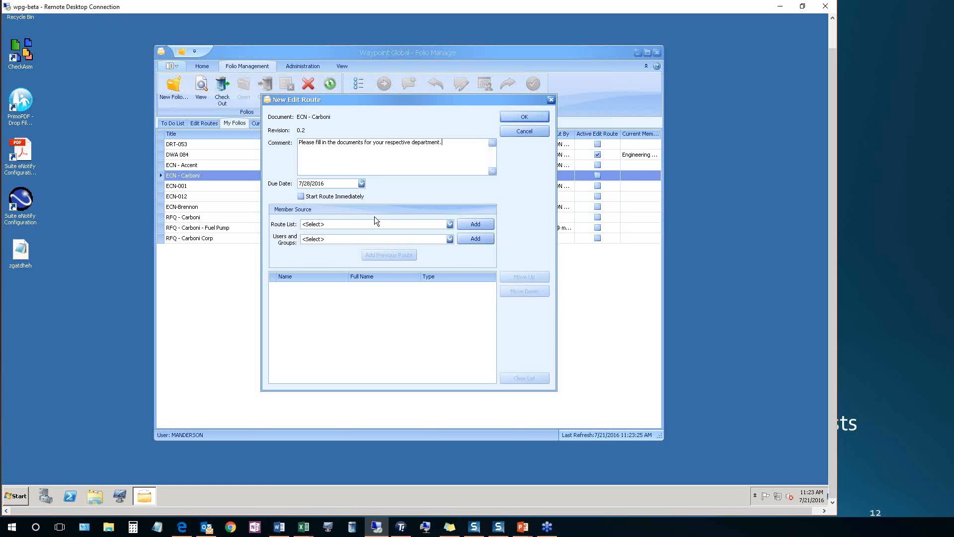
Set the route's due date to 7/22/2016 and have the route start immediately
click(361, 184)
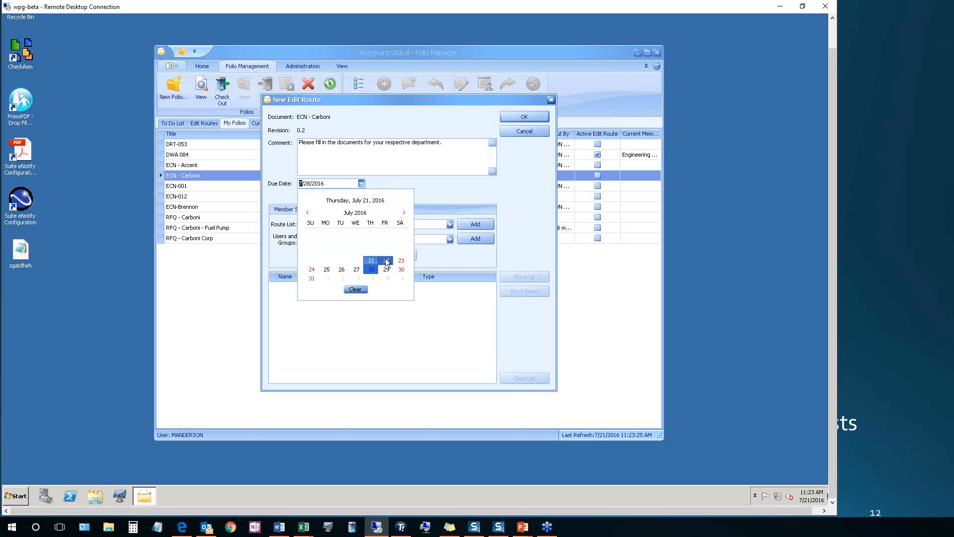
click(384, 262)
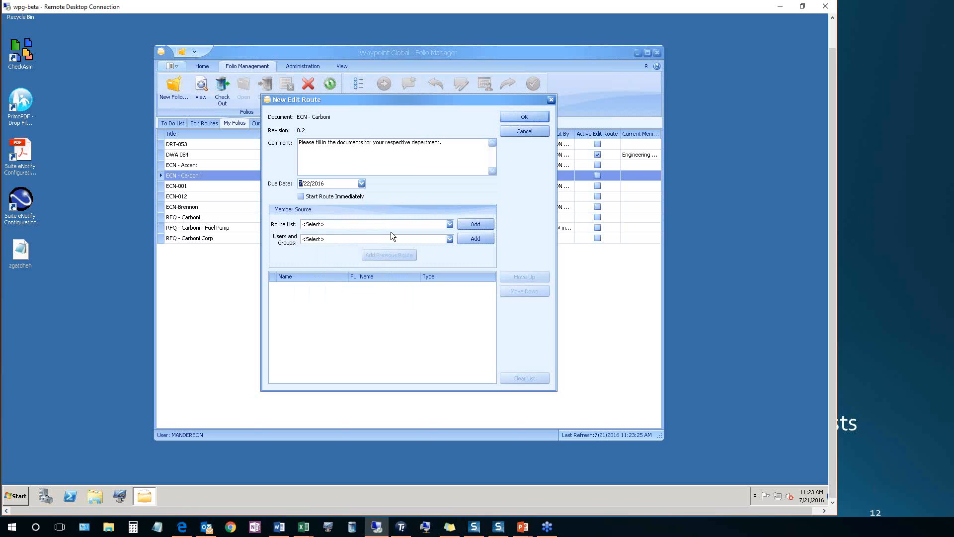
click(301, 197)
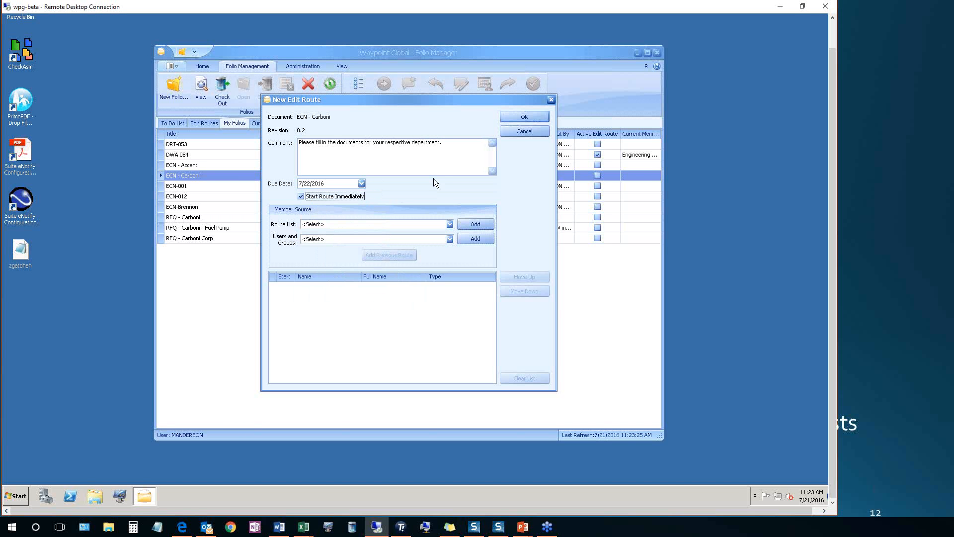
Add the members of the Engineering Route List to the edit route
click(450, 224)
click(418, 244)
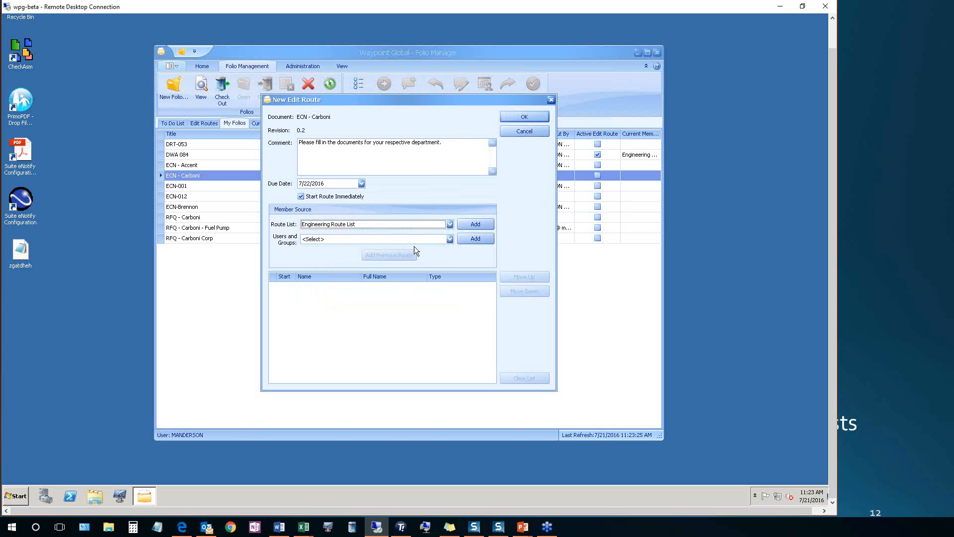
click(472, 225)
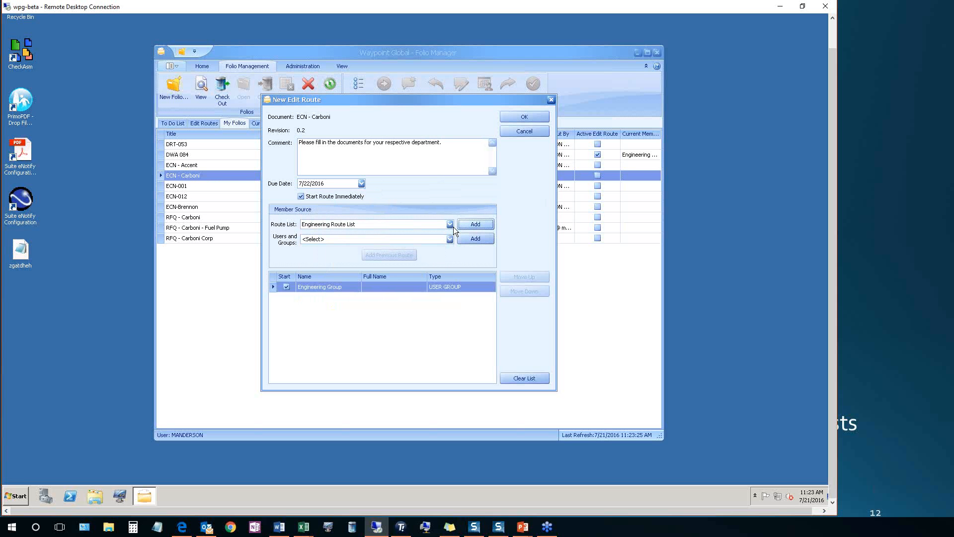
click(449, 224)
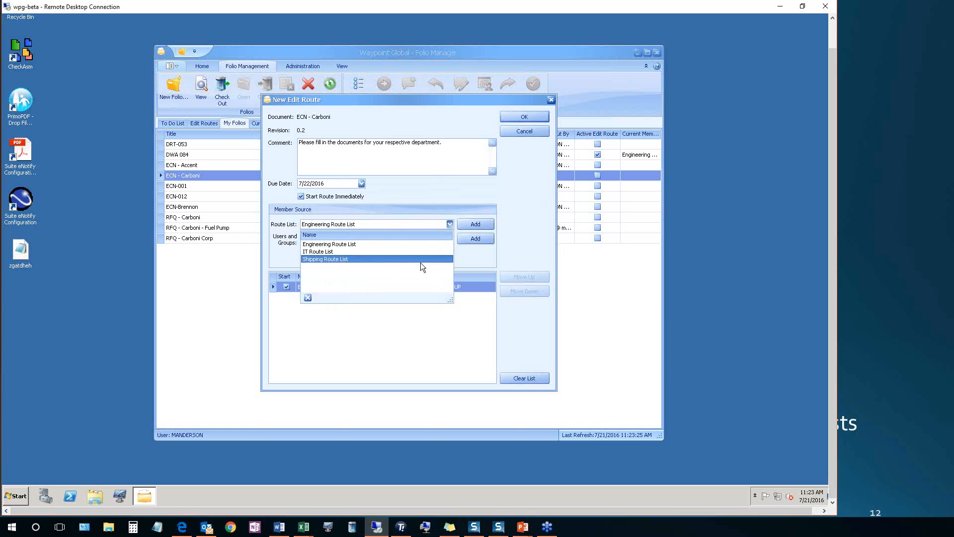
click(446, 242)
Add the Manufacturing / Production Group user group to the edit route's members
click(448, 239)
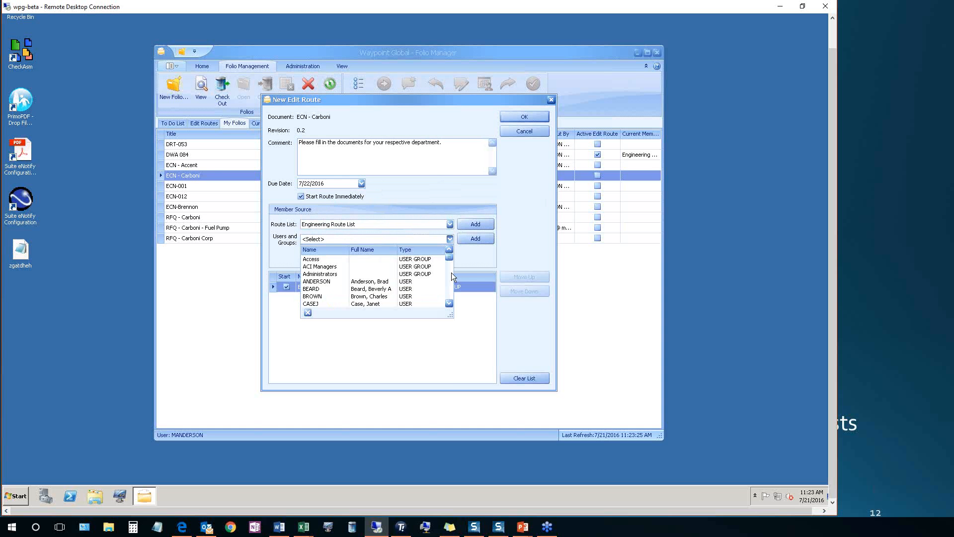
scroll(448, 276, down, 3)
drag(447, 278, 445, 274)
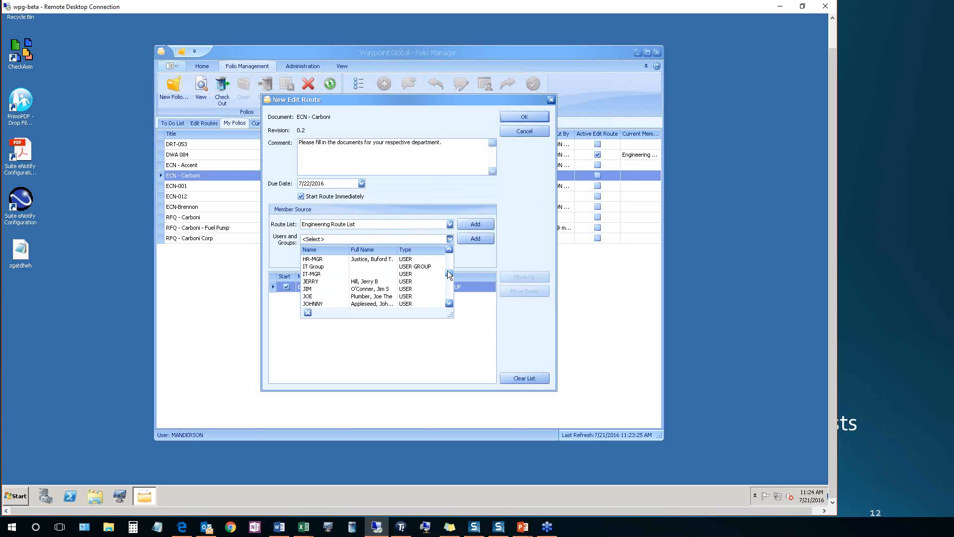
scroll(446, 275, down, 3)
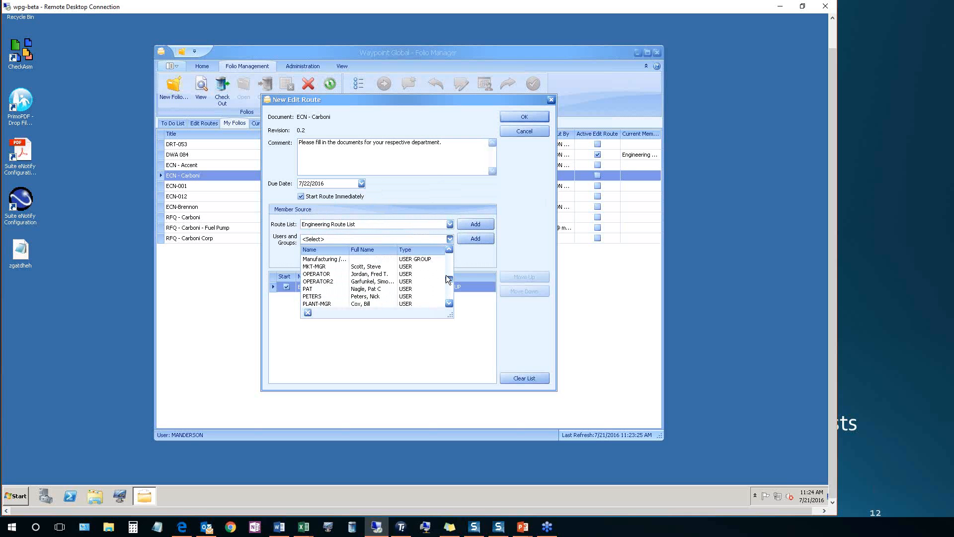
click(341, 259)
click(459, 239)
Add the Shipping / Purchasing Group user group to the edit route's members
click(449, 240)
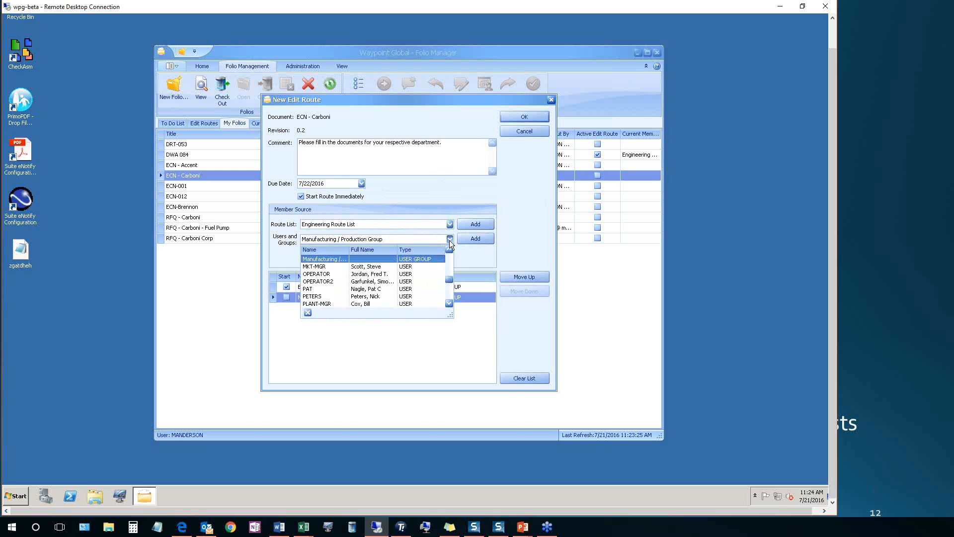
drag(448, 281, 449, 289)
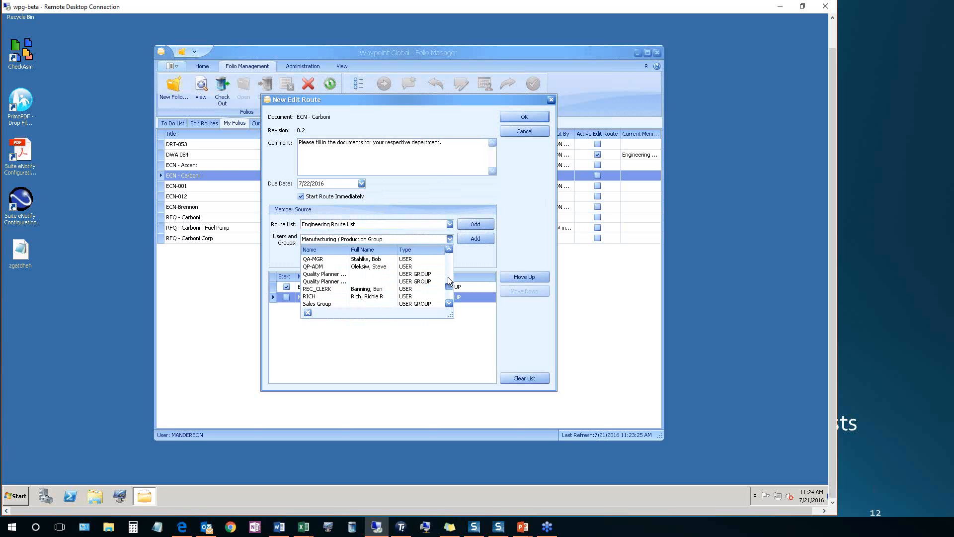
scroll(449, 278, up, 3)
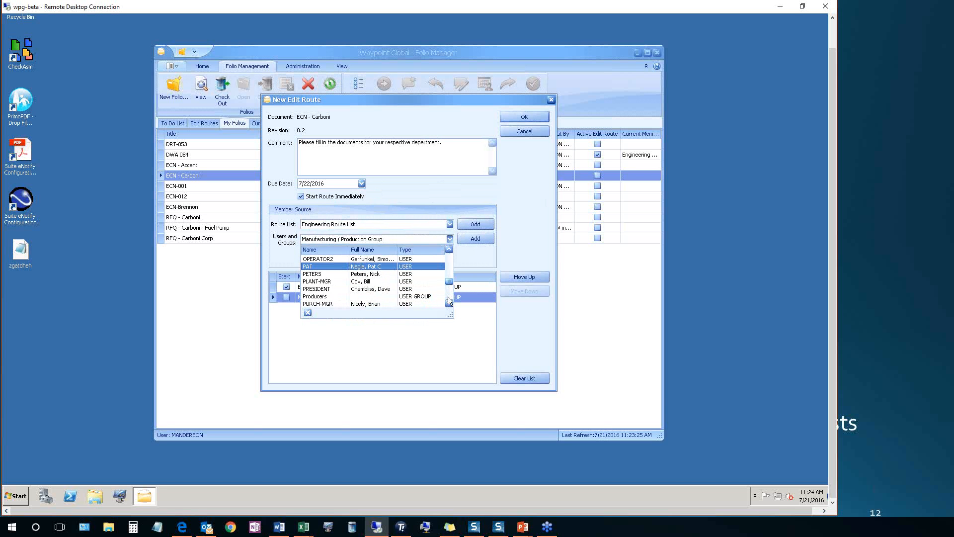
click(449, 303)
click(449, 303)
click(448, 303)
click(449, 303)
click(449, 303)
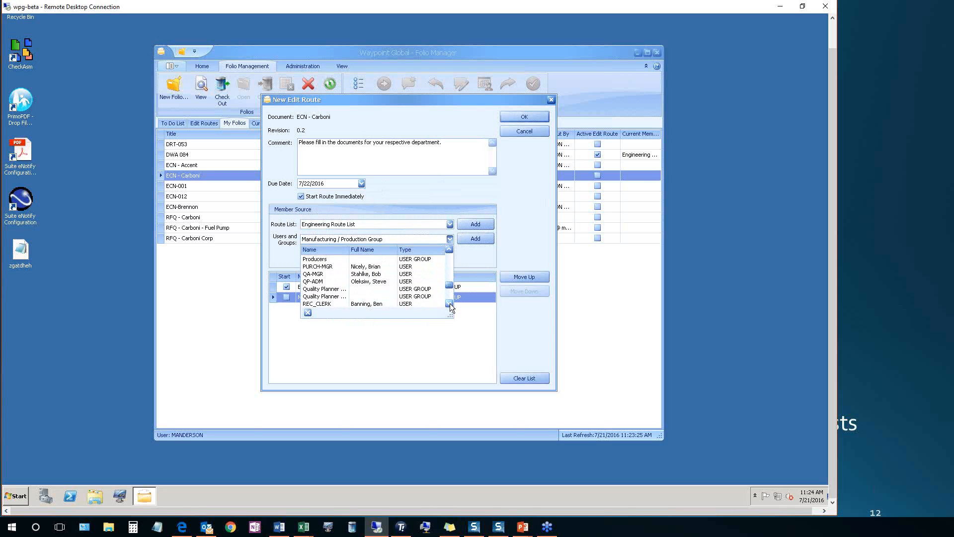
click(449, 303)
click(450, 303)
click(449, 303)
click(449, 303)
click(450, 303)
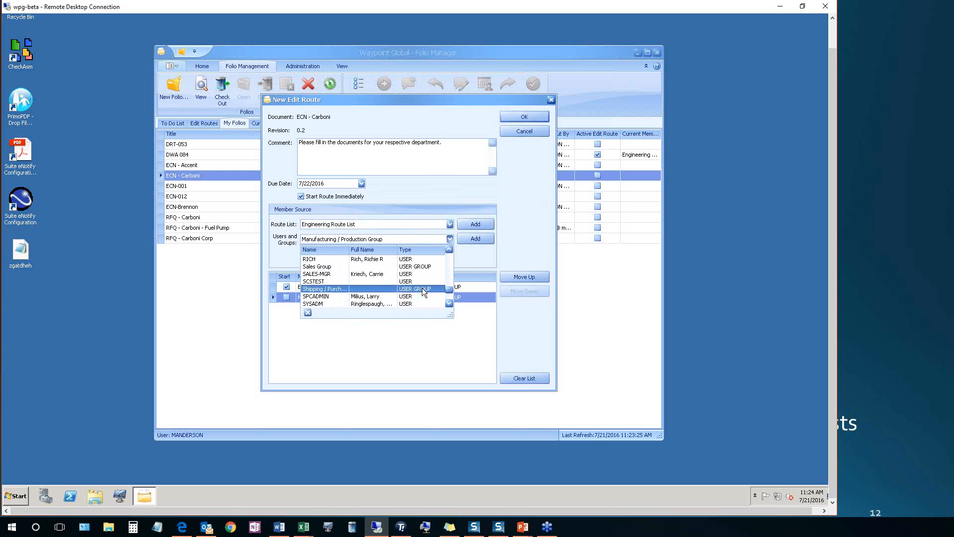
click(422, 288)
click(462, 240)
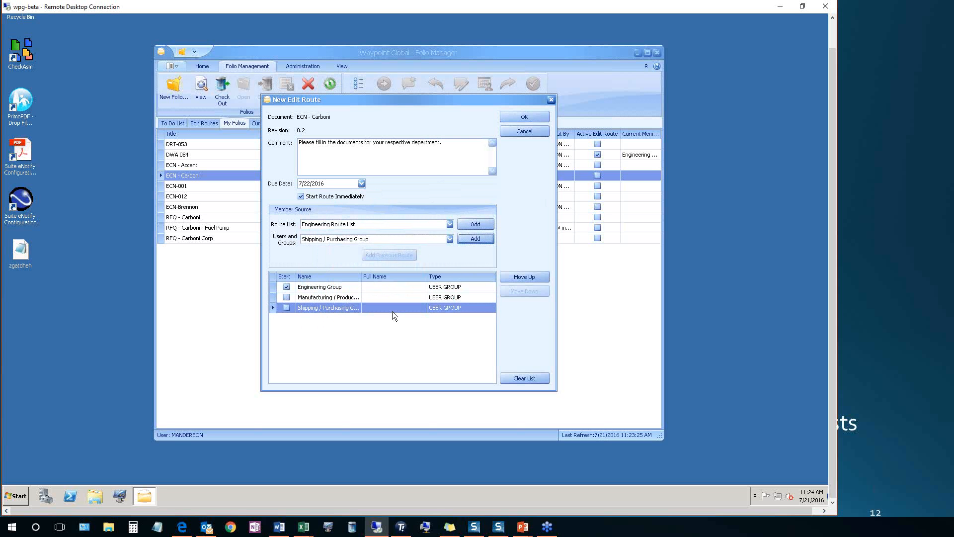
Move the Engineering Group down the member order and back to first place, and create the edit route
click(346, 290)
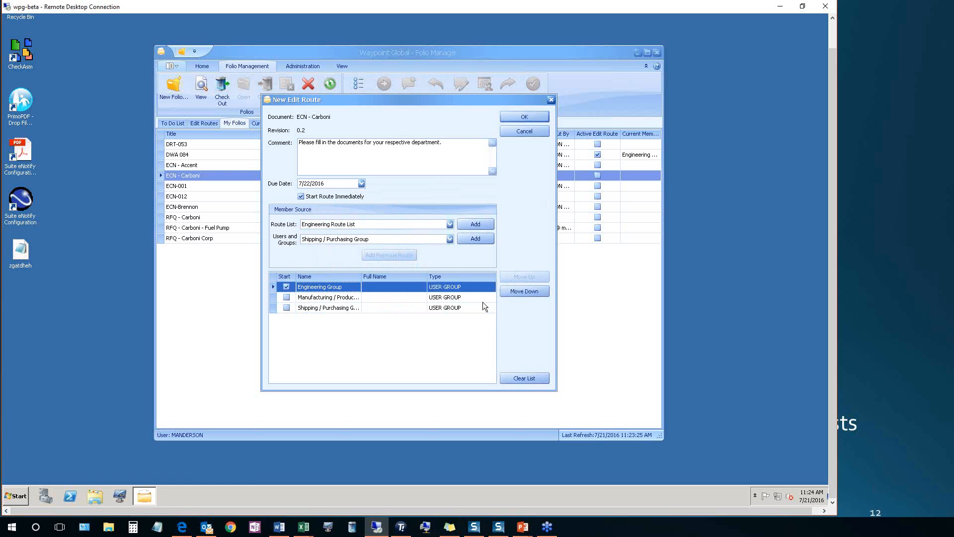
click(511, 292)
click(512, 292)
click(511, 276)
click(512, 276)
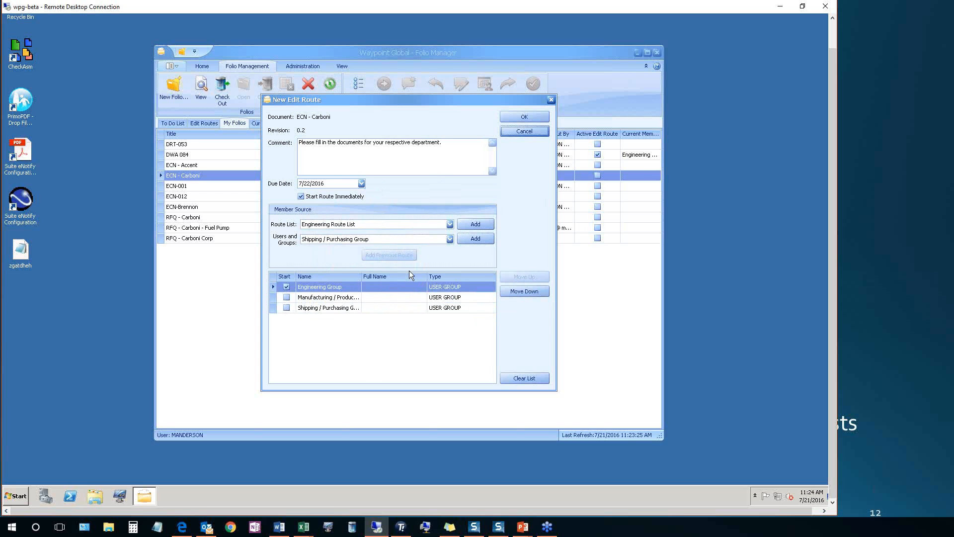
click(524, 116)
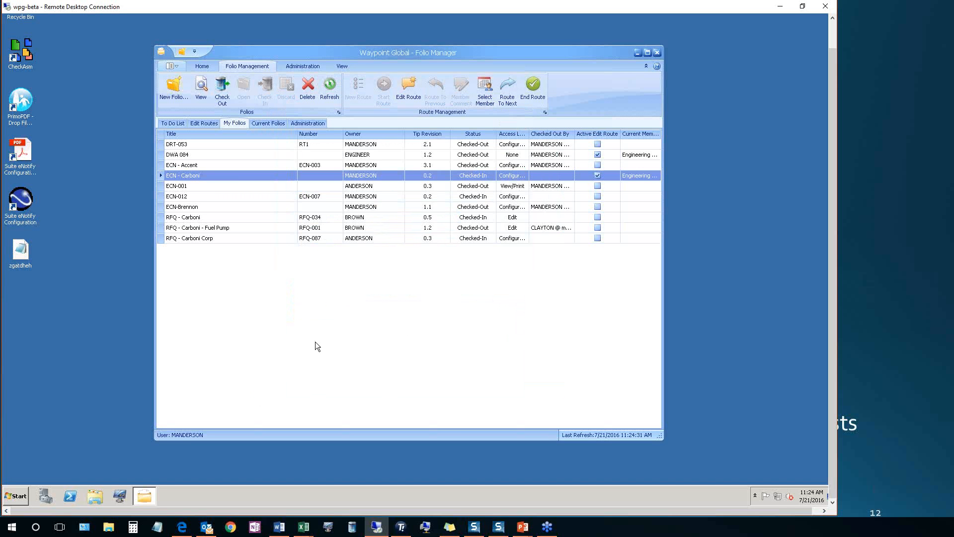
Log on to the folio system as the engineering user, entering that account's username and password
click(201, 66)
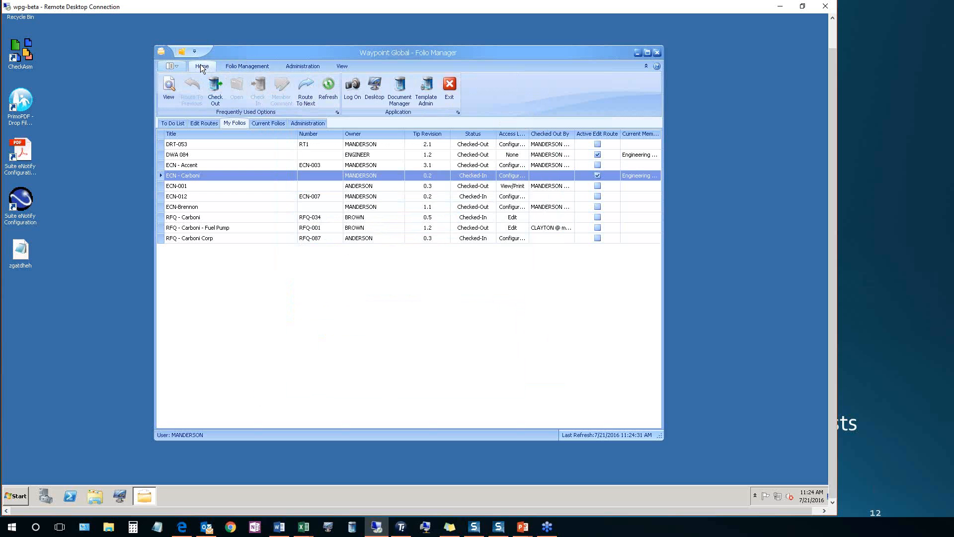
click(353, 88)
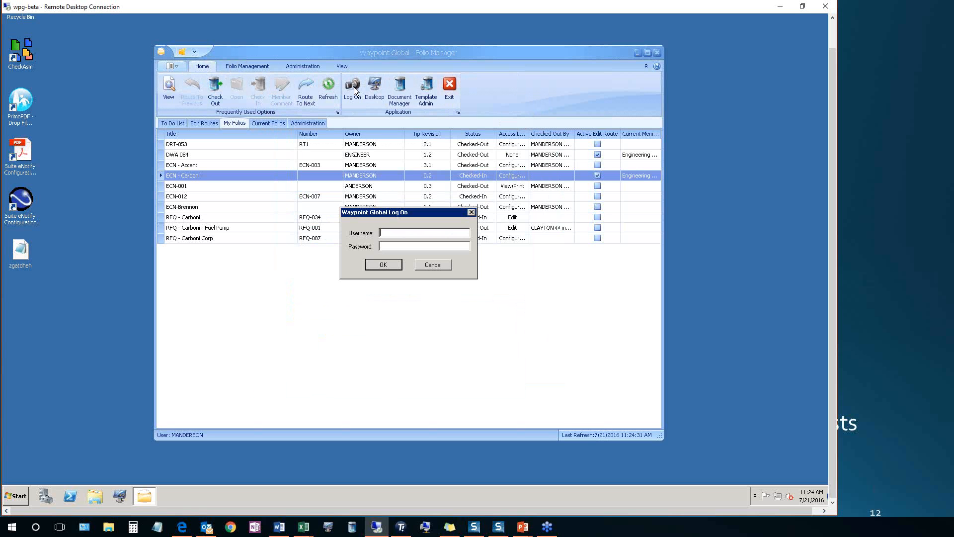
text(CLAYTON)
key(Tab)
text(***)
key(Return)
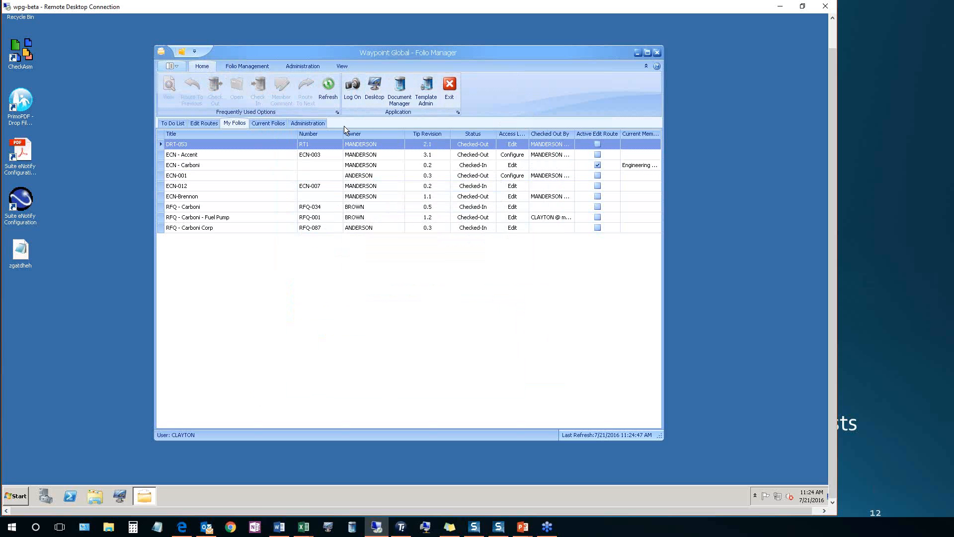
Check out ECN - Carboni from the engineering user's to-do list and open it in the Folio Editor
click(172, 123)
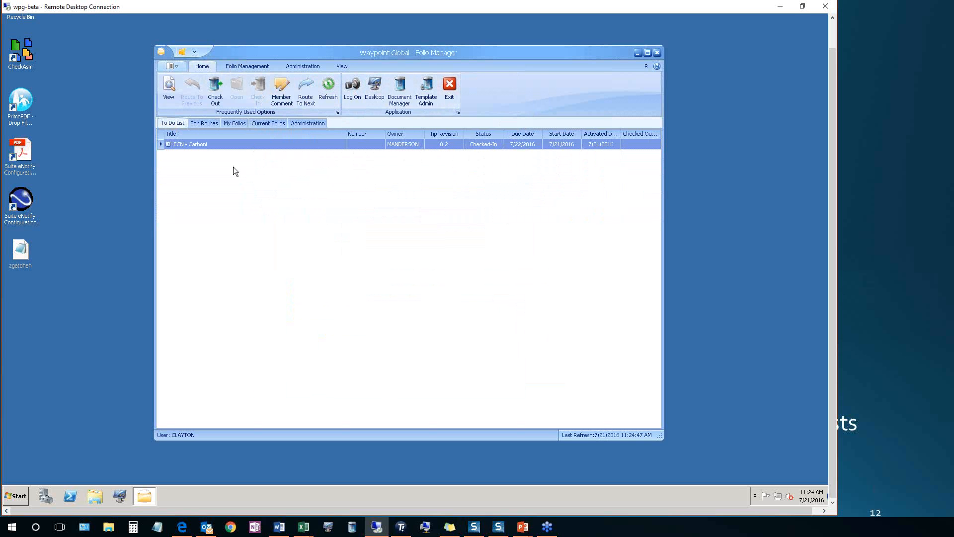
click(217, 89)
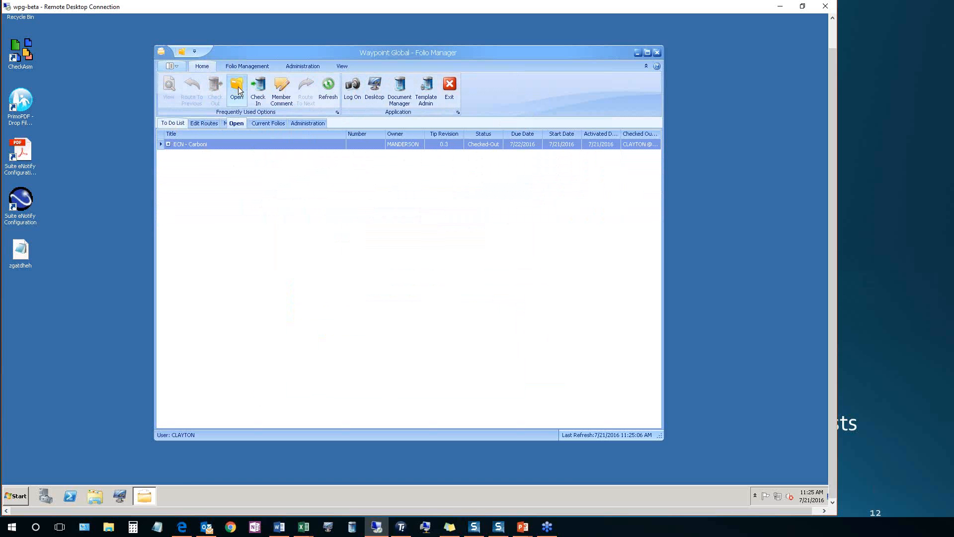
click(238, 86)
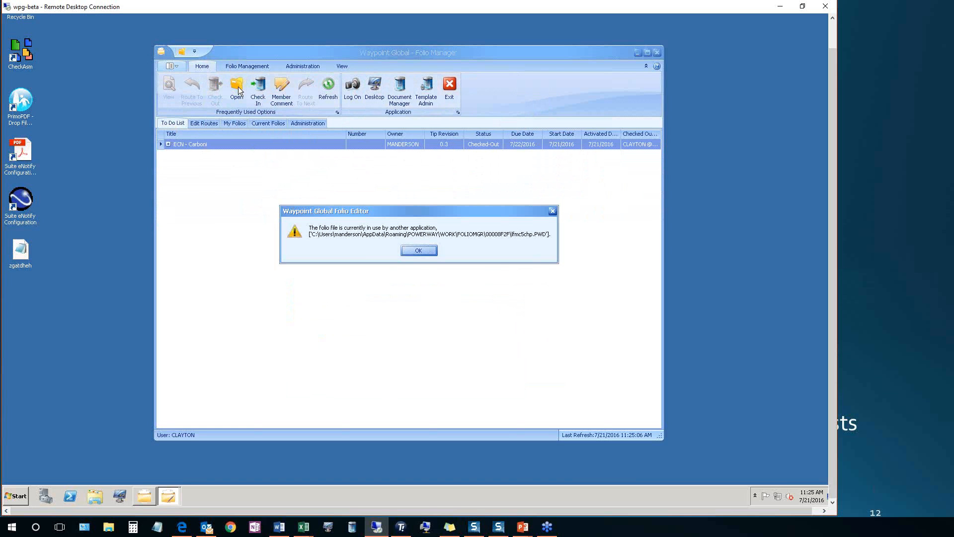
click(417, 251)
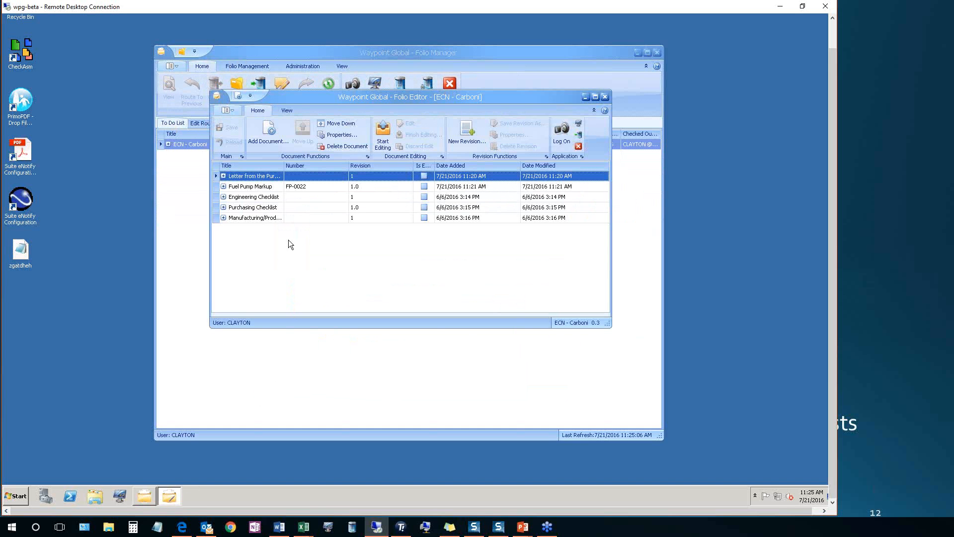
Start editing the Engineering Checklist document in the ECN - Carboni folio
click(259, 198)
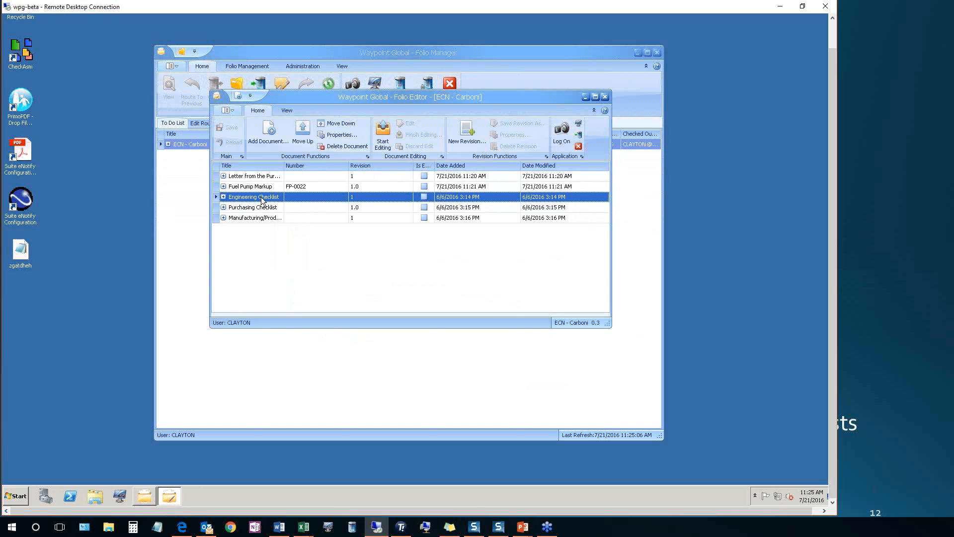
click(382, 140)
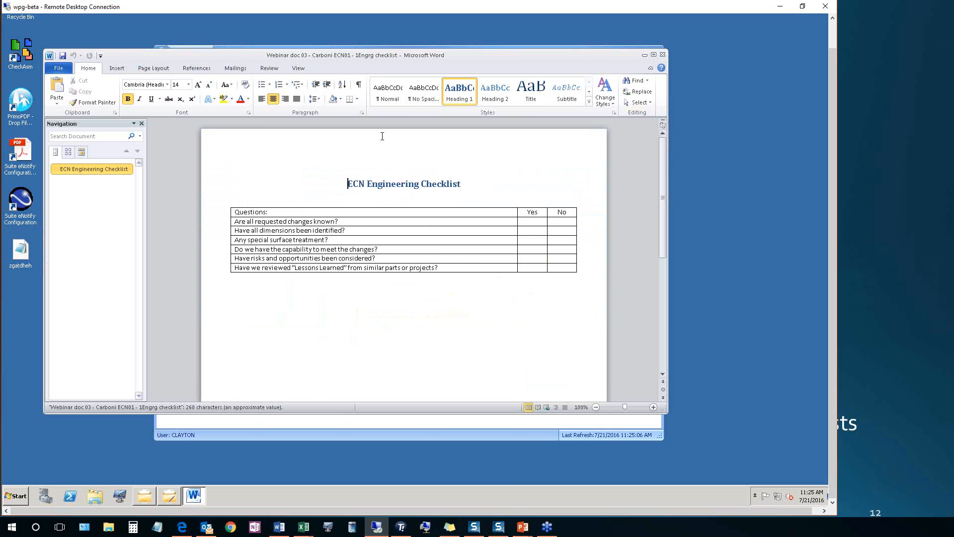
Answer every question in the ECN Engineering Checklist with "y" under Yes, then save and close the document
click(534, 222)
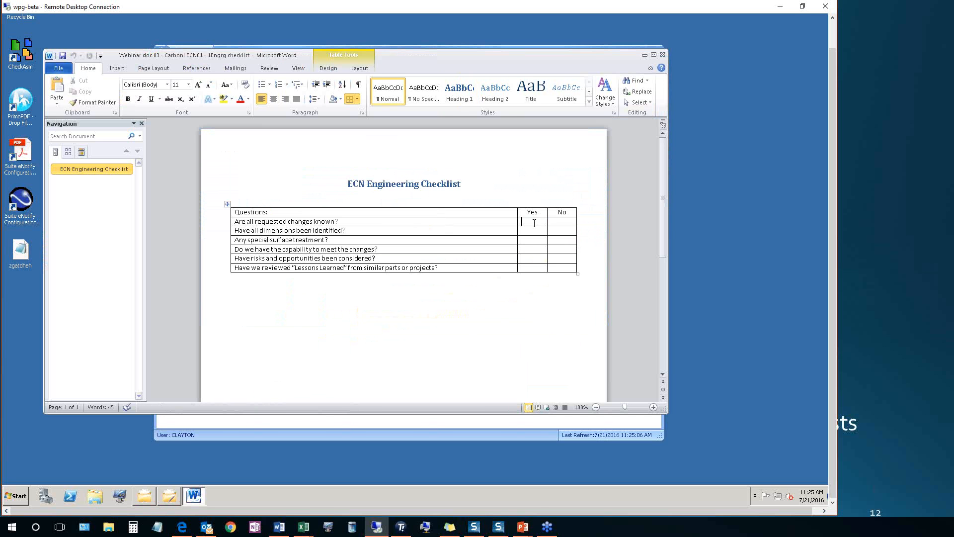
text(y)
key(Down)
text(yy)
key(Down)
text(y)
key(Down)
text(y)
key(Down)
text(y)
click(63, 56)
click(662, 55)
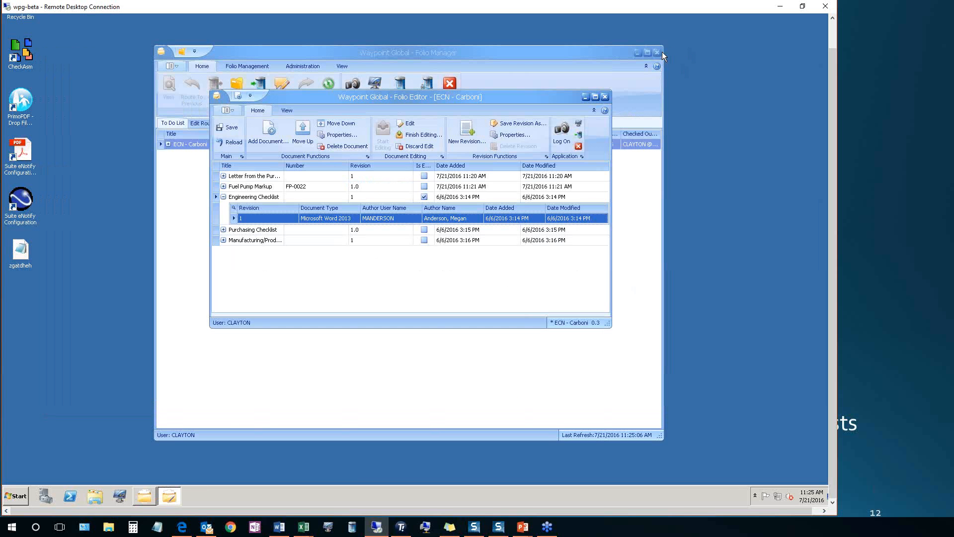
Finish editing the Engineering Checklist as revision 2 with the comment "Everything is good from engineering. Checked all Yes's"
click(421, 135)
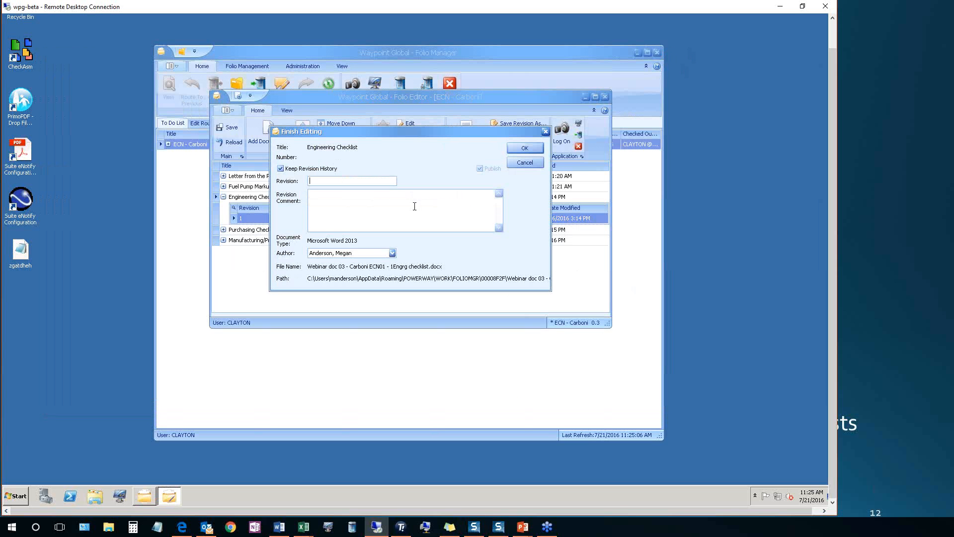
text(2)
text(Everything is good from en)
text(gineering. C)
text(heck)
text(ed all Yes's)
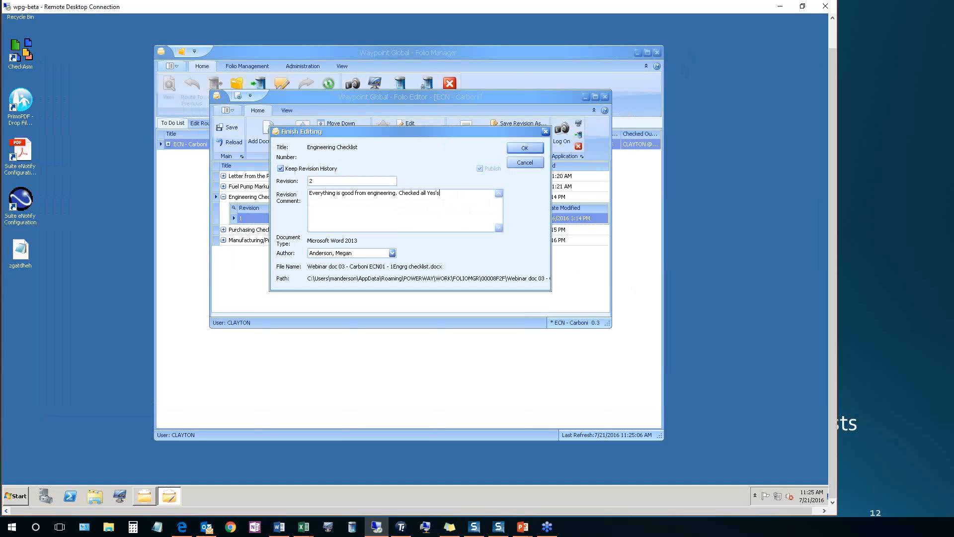
Set the engineering user as author of the new Engineering Checklist revision and accept it
click(392, 253)
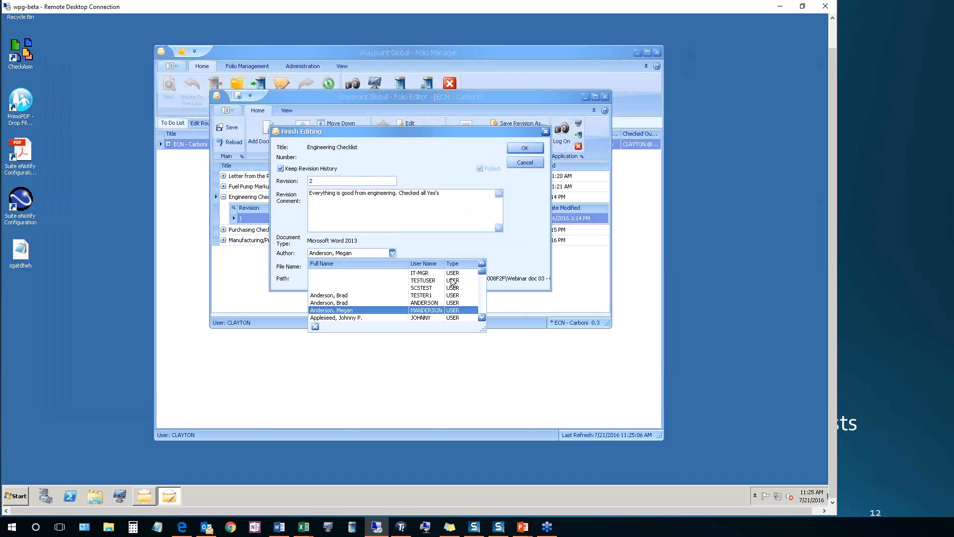
scroll(481, 284, down, 4)
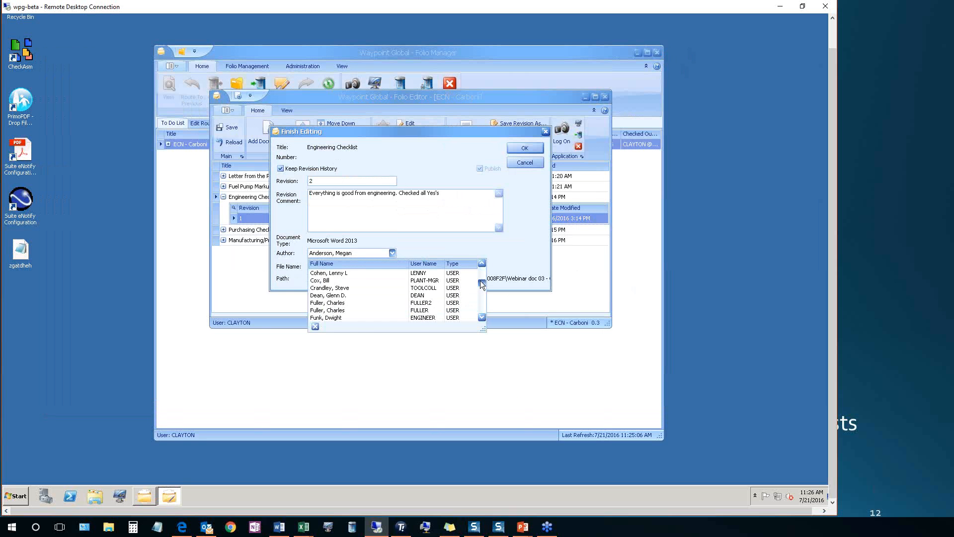
scroll(480, 280, up, 1)
click(393, 273)
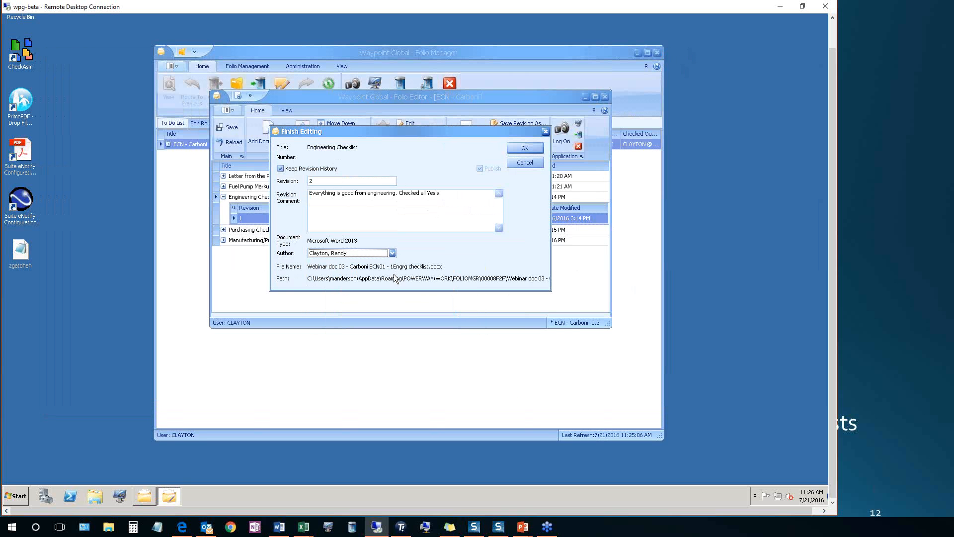
click(525, 149)
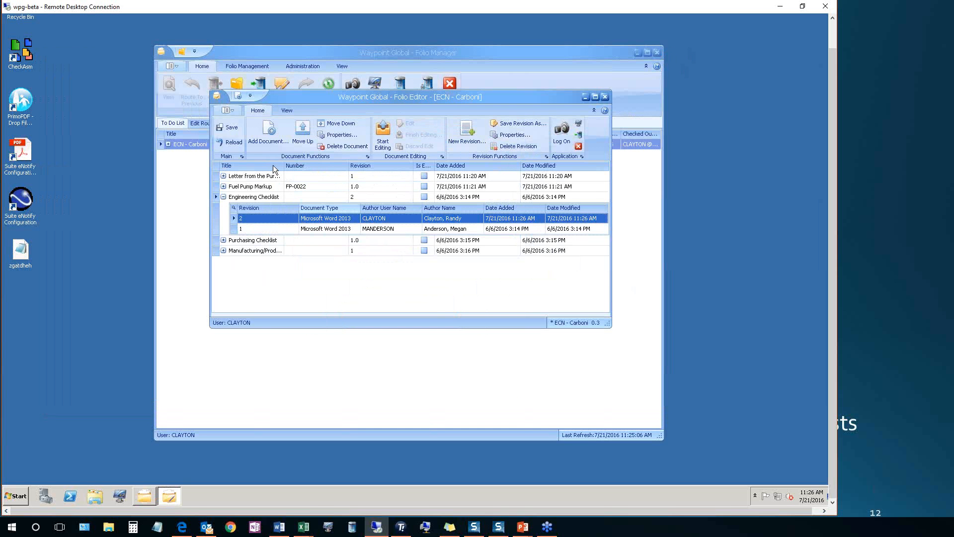
Save the ECN - Carboni folio, close its editor, and check it in with the comment "Edited the Engineering checklist."
click(231, 127)
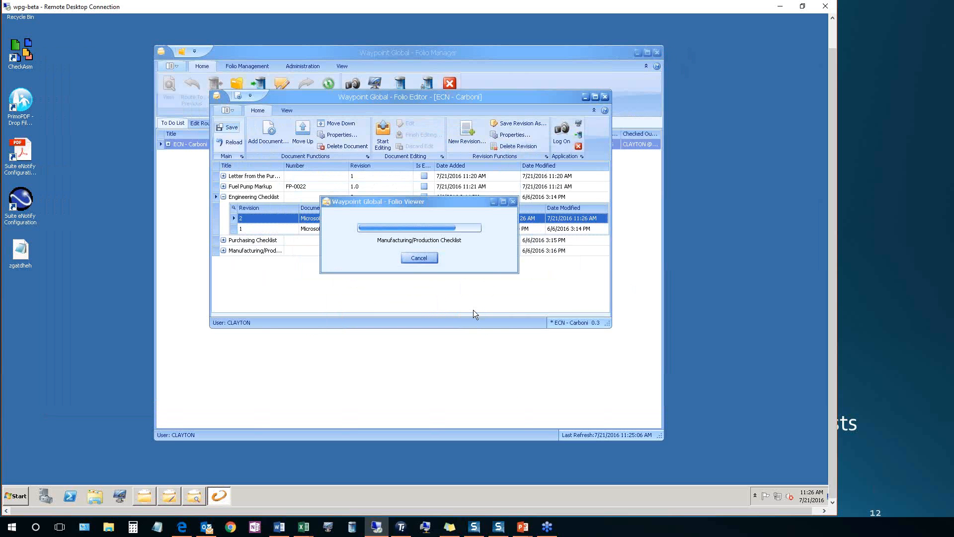
click(605, 98)
click(259, 85)
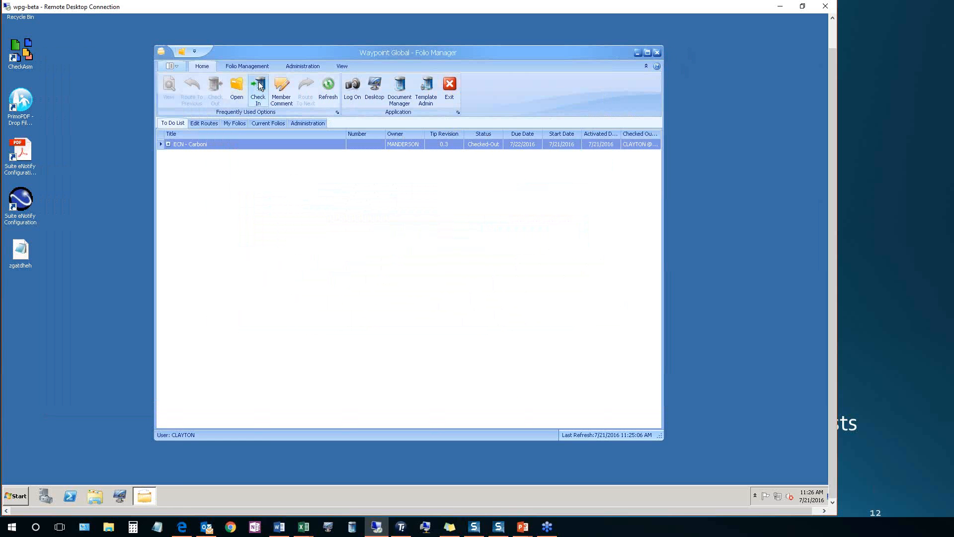
text(E)
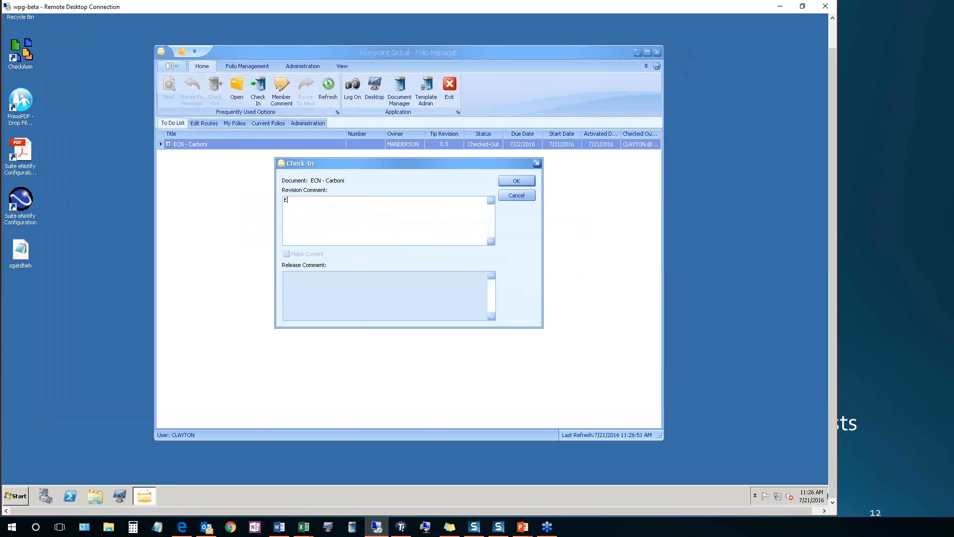
text(dited the Engineering checklist.)
click(508, 181)
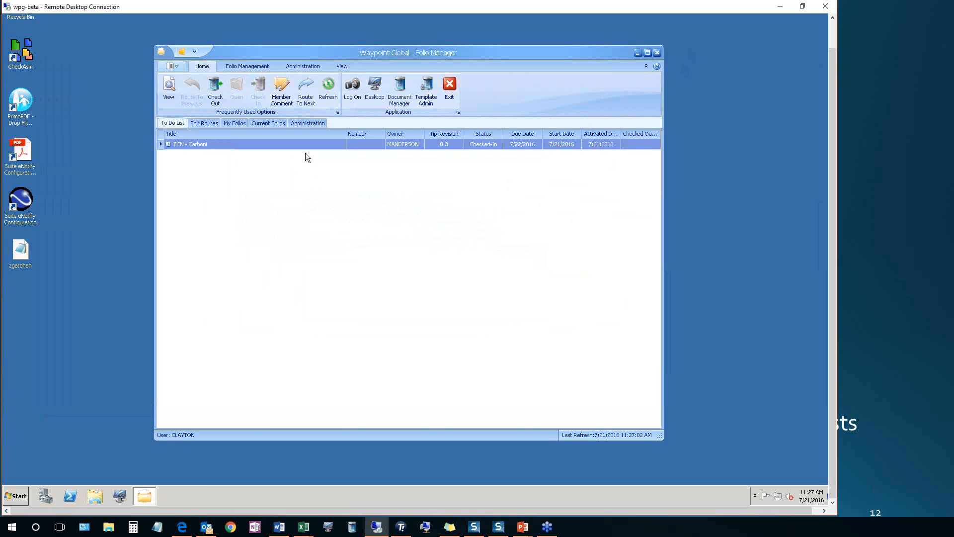
Route ECN - Carboni from the Engineering Group directly to the Shipping / Purchasing group as the new member
click(251, 67)
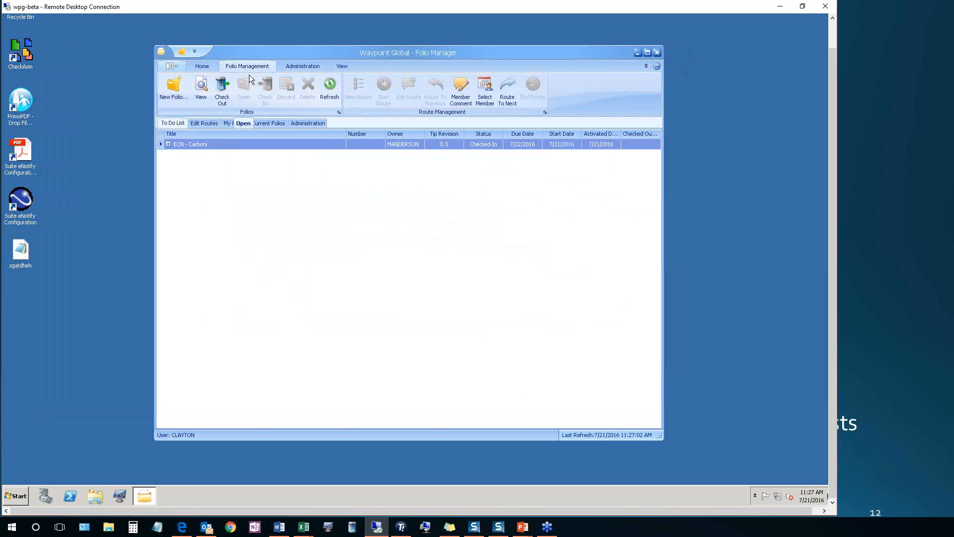
click(485, 95)
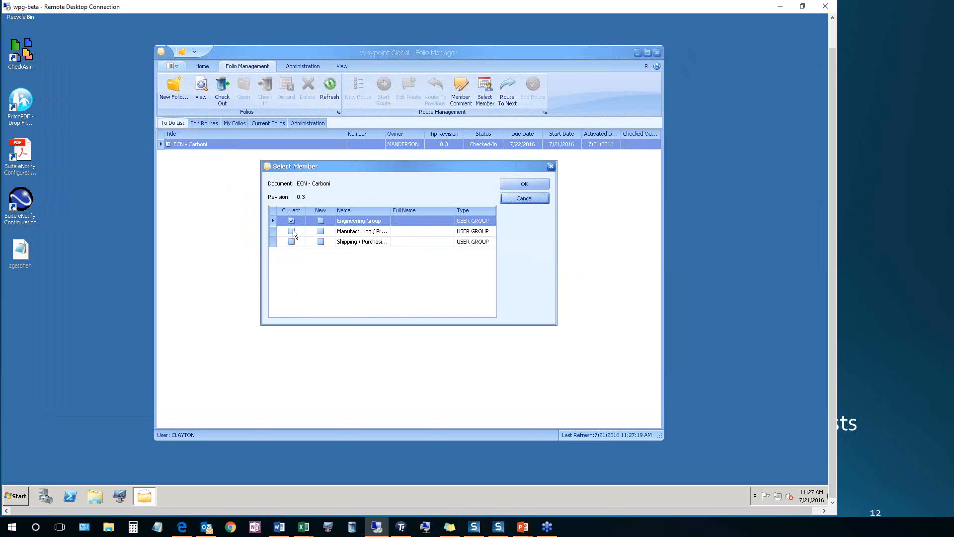
click(320, 242)
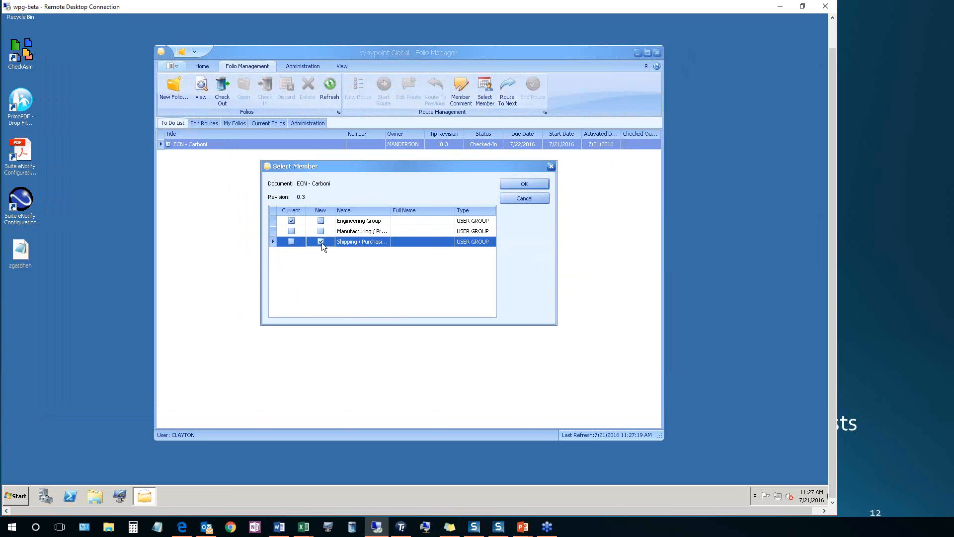
click(521, 184)
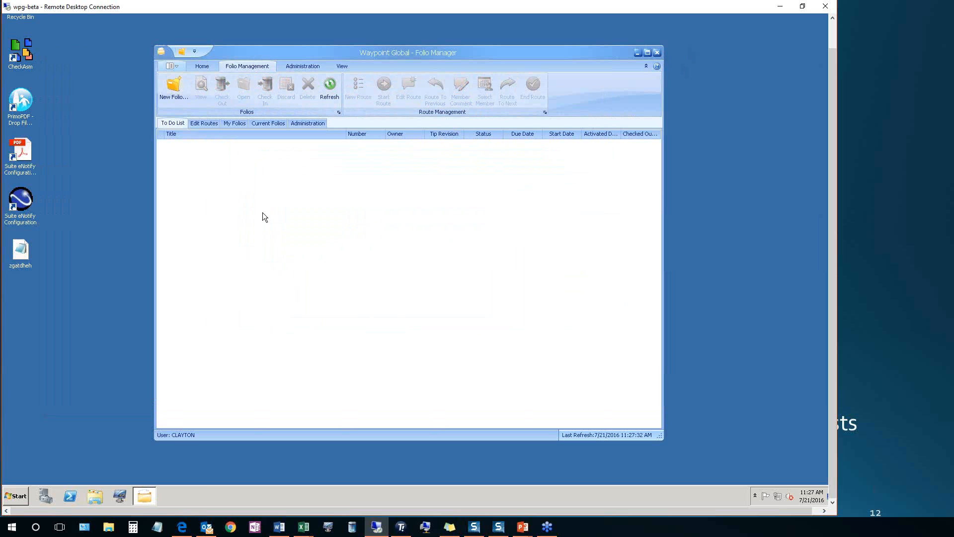
Log on to the folio system as the purchasing user, entering that account's username and password
click(204, 67)
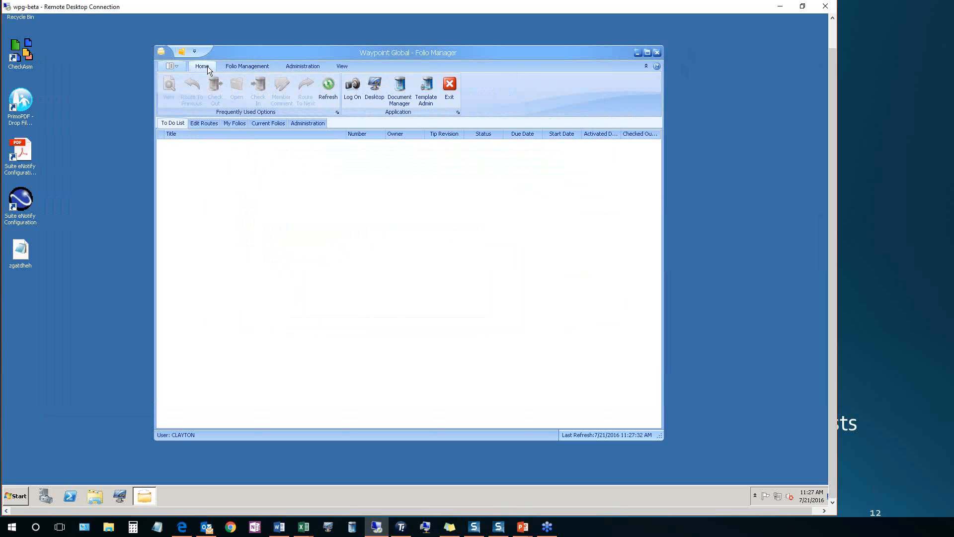
click(354, 95)
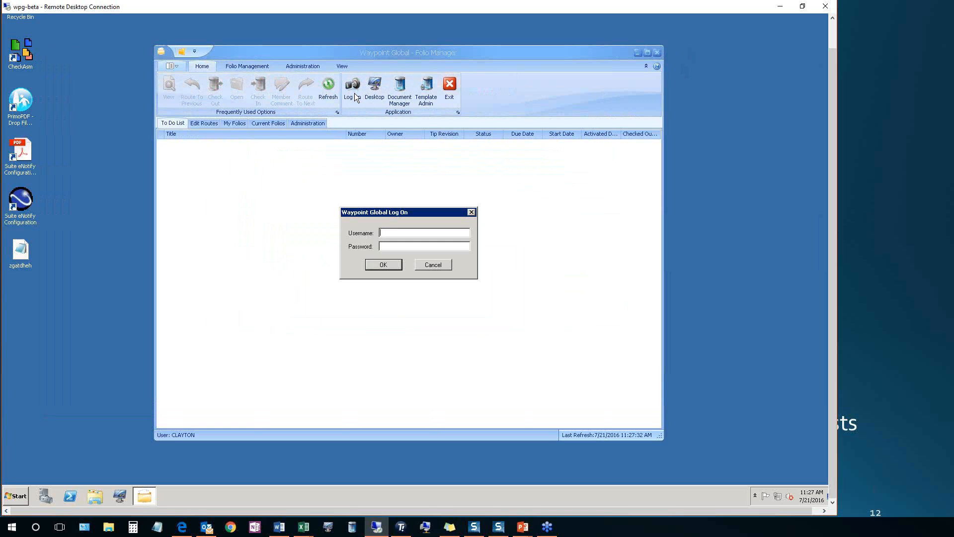
text(PETERS****)
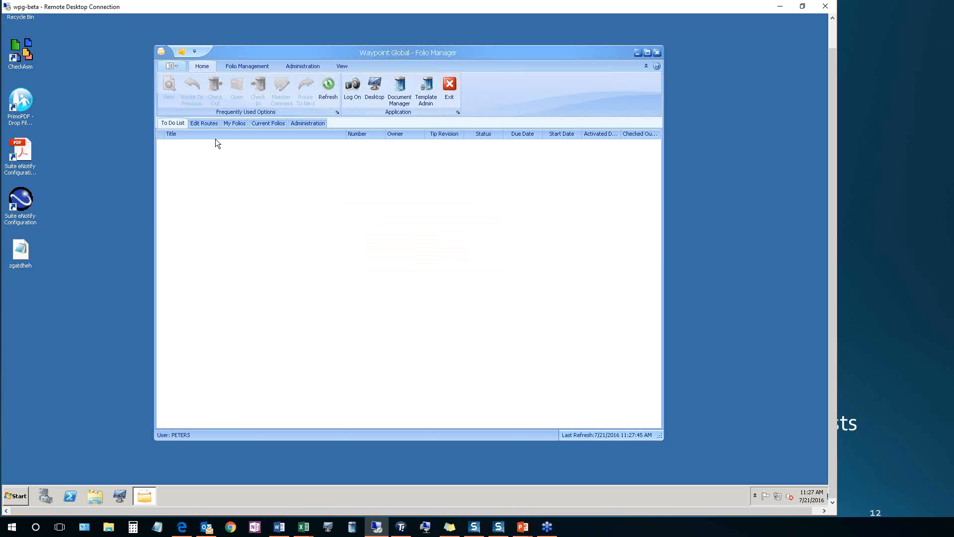
Check out ECN - Carboni from the purchasing user's own folios and open it in the Folio Editor
click(225, 122)
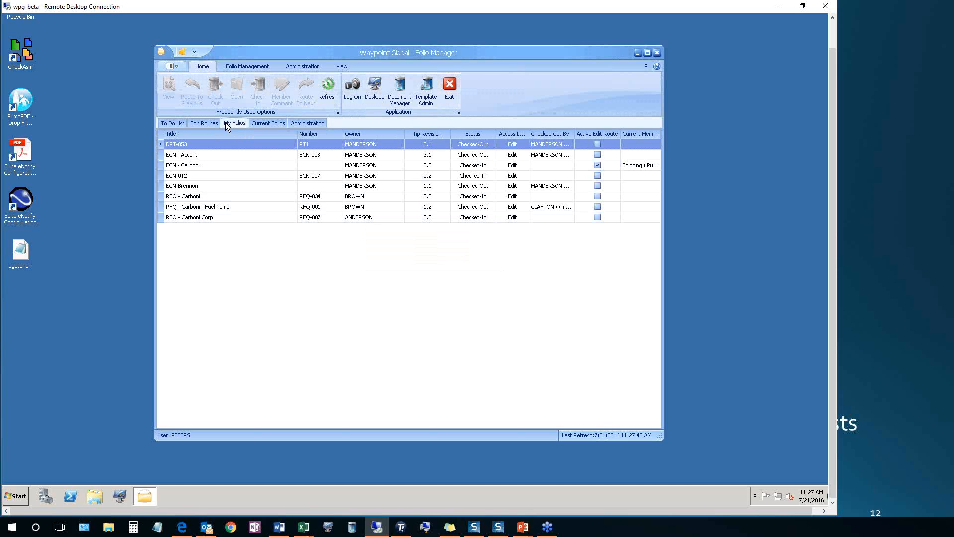
click(219, 164)
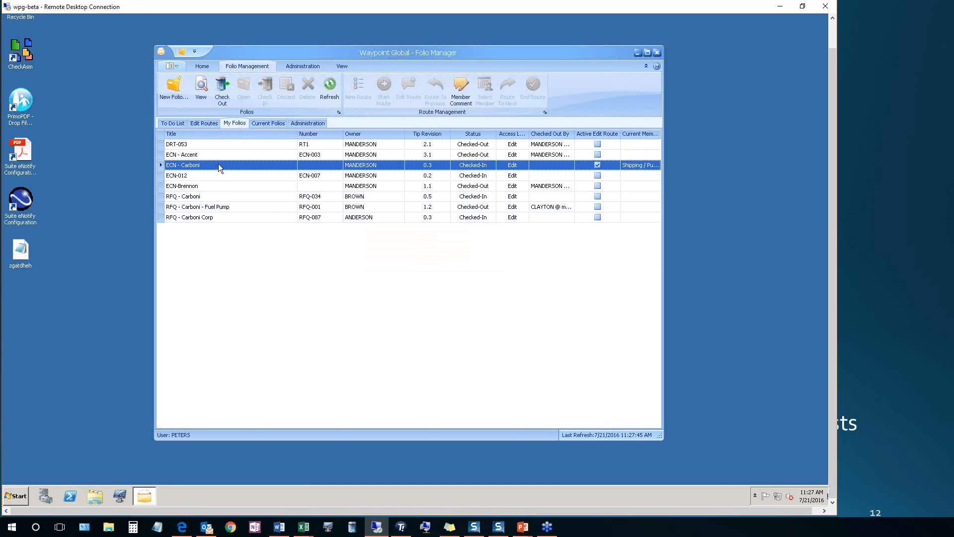
click(224, 94)
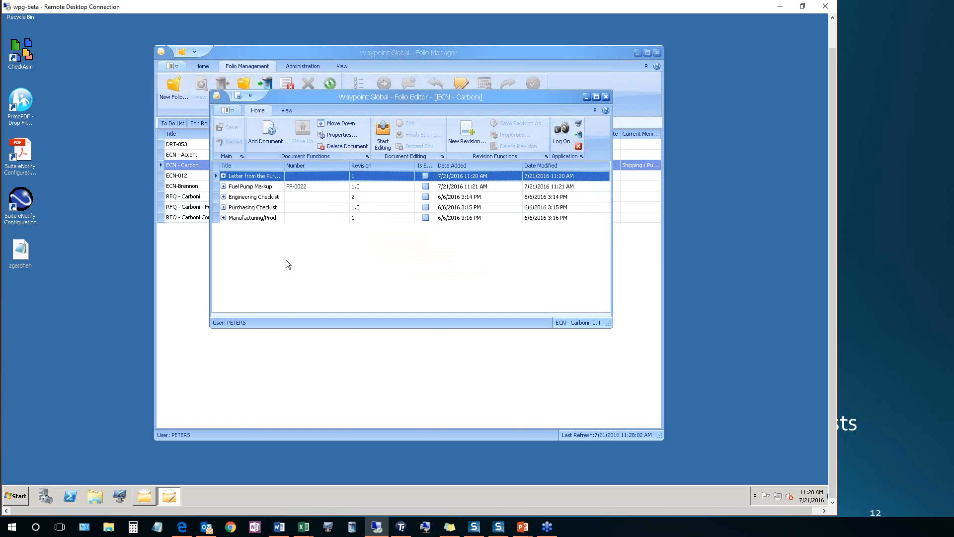
Start a new Purchasing Checklist revision from the file "Webinar doc 05 - Carboni ECN01 - 2Purch checklist costing impact details"
click(263, 209)
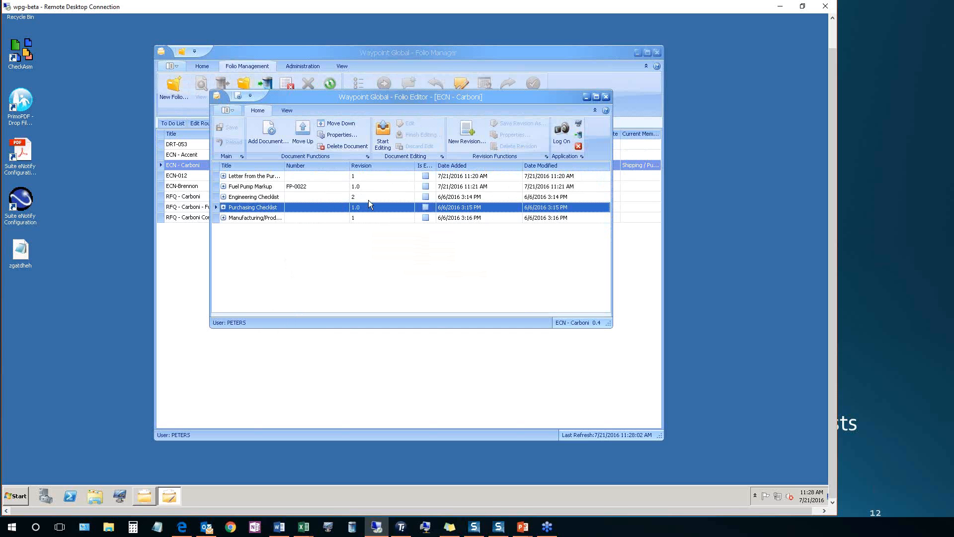
click(471, 134)
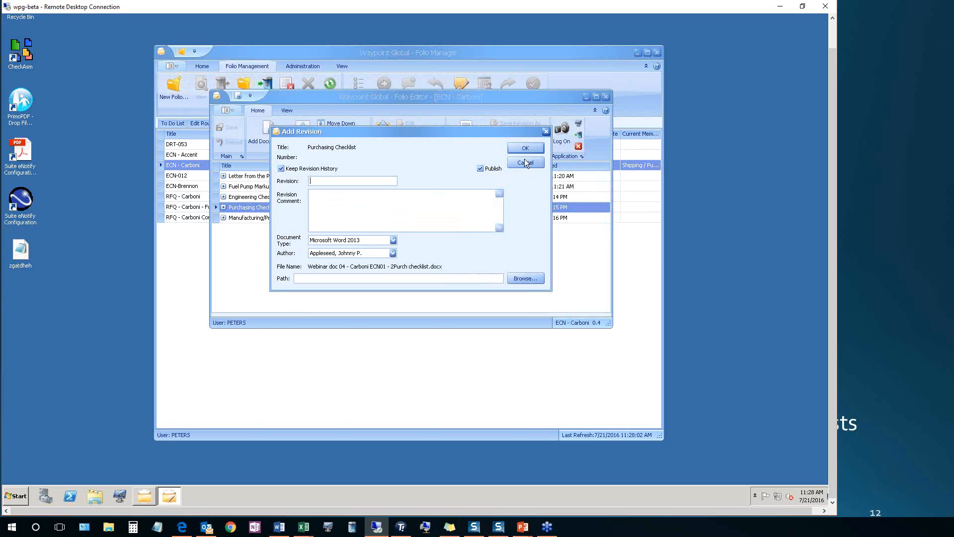
click(526, 280)
double_click(405, 229)
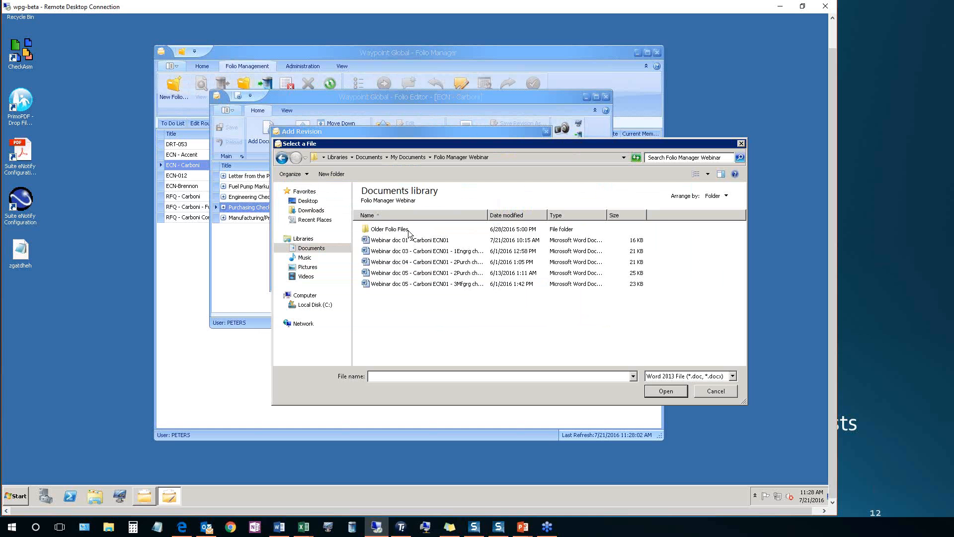
click(413, 273)
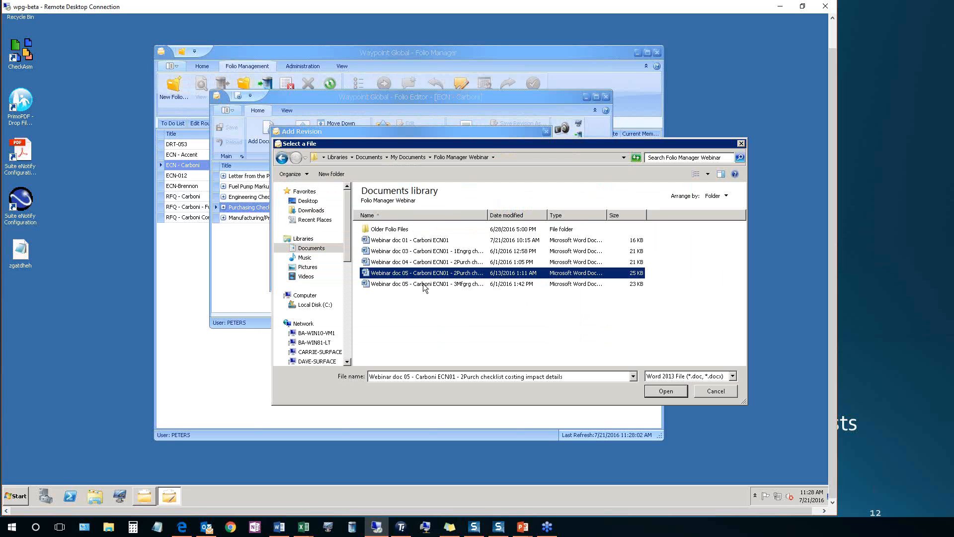
click(664, 391)
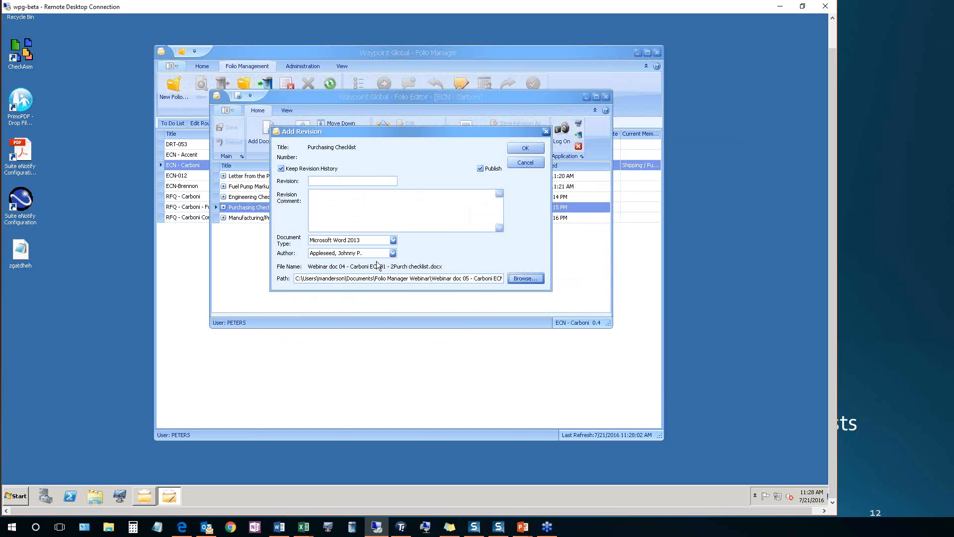
Set the purchasing user as author of the new Purchasing Checklist revision
click(393, 254)
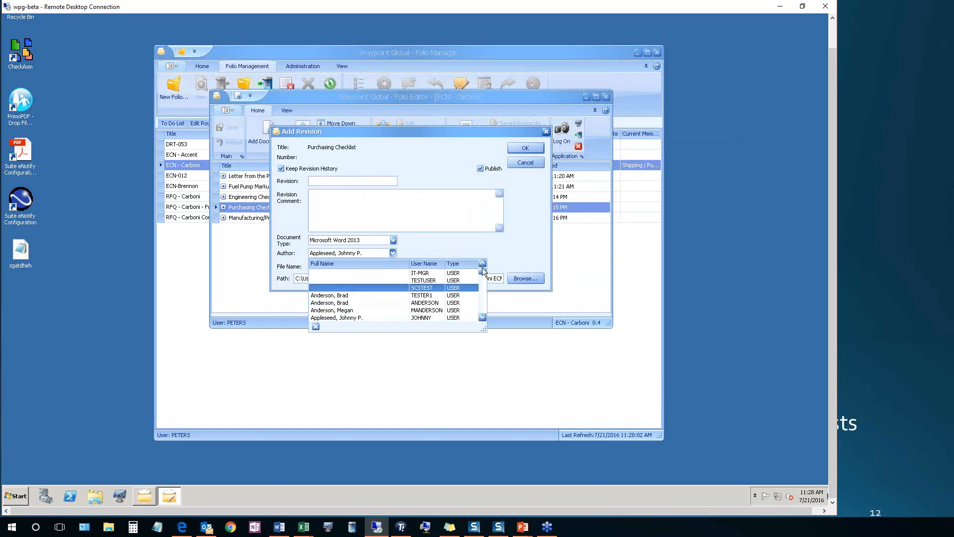
drag(482, 274, 482, 302)
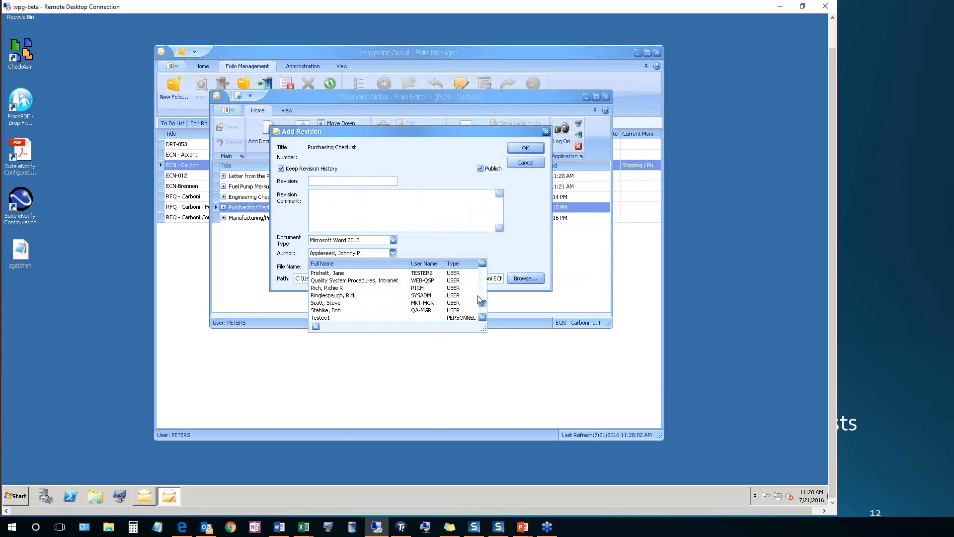
click(482, 262)
click(482, 262)
click(398, 272)
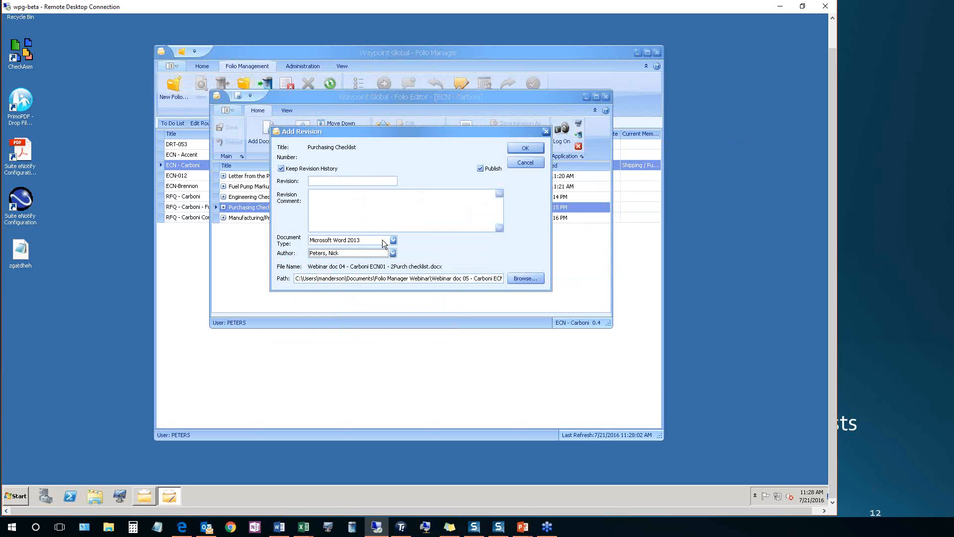
Number the Purchasing Checklist revision 2.0, comment "I edited the checklist previously.", and add it to the folio
click(319, 180)
text(edited the checklist previously.)
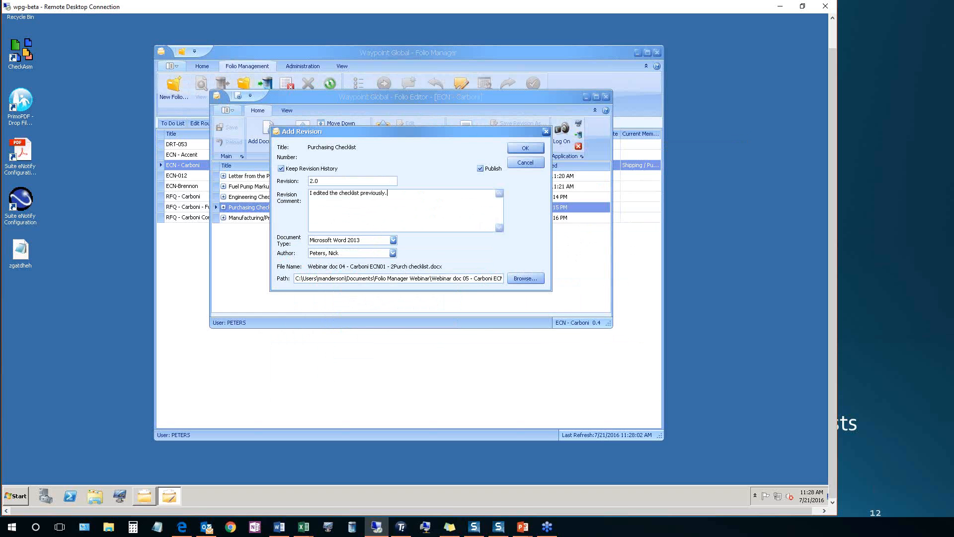
click(514, 151)
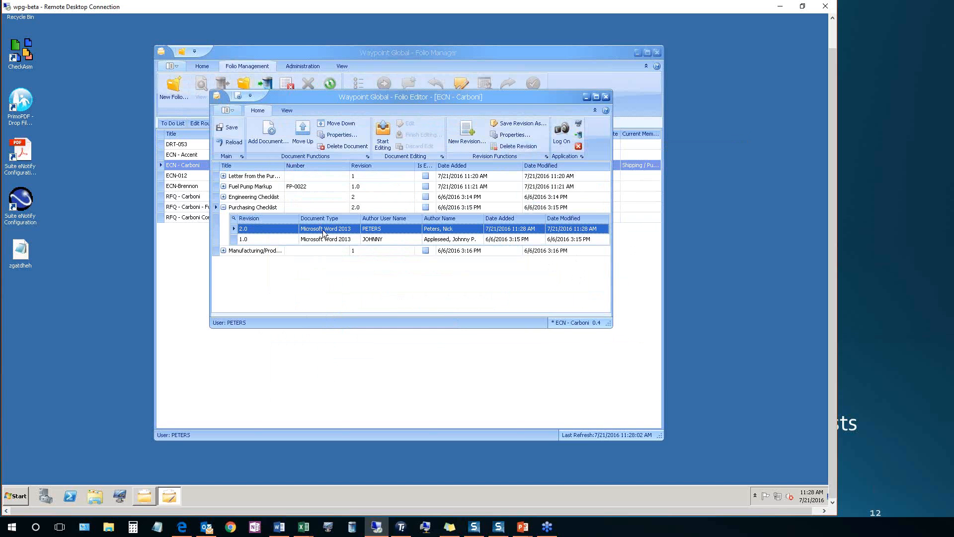
Save and close the edited folio, and check in ECN - Carboni with the revision comment "Edited the Purchasing Checklist"
click(229, 128)
click(606, 97)
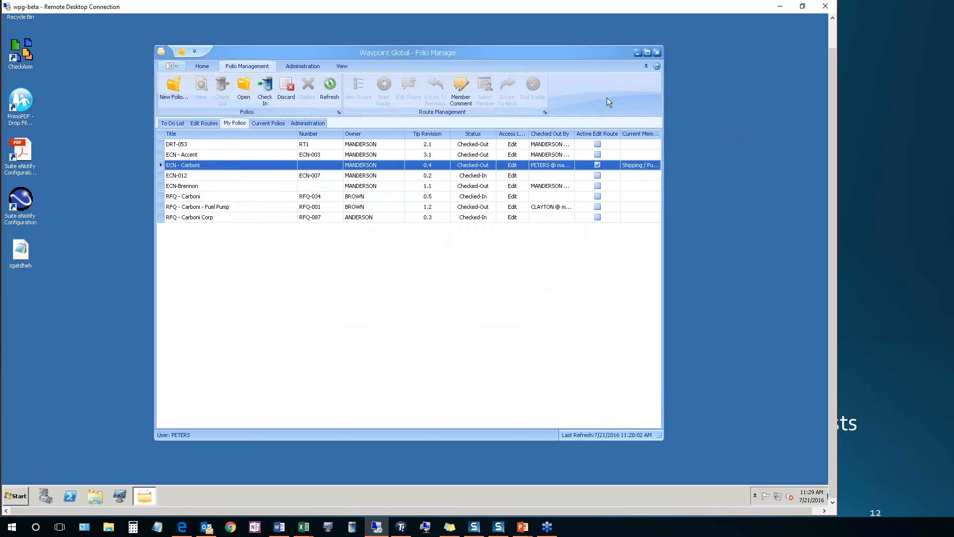
click(265, 89)
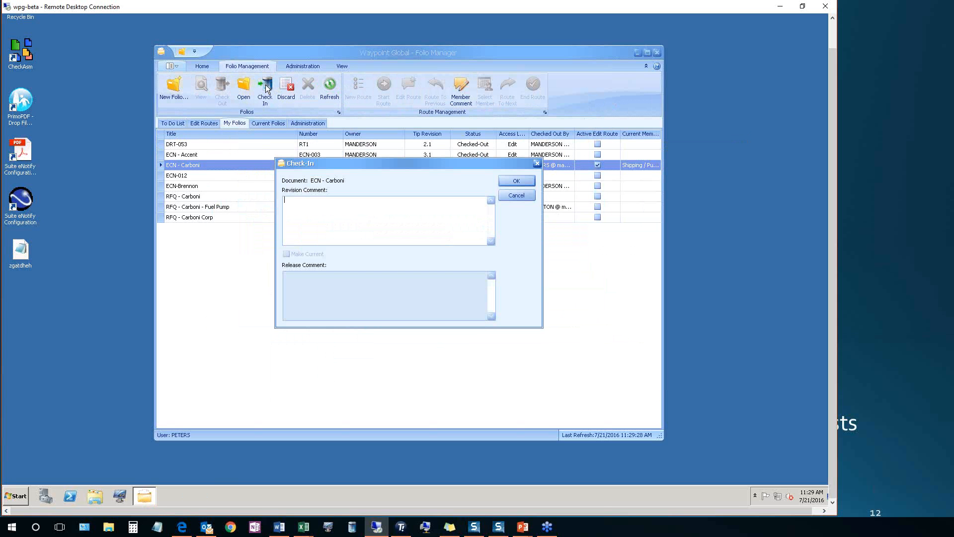
text(Edited the Purchasing Checlistklis)
click(507, 181)
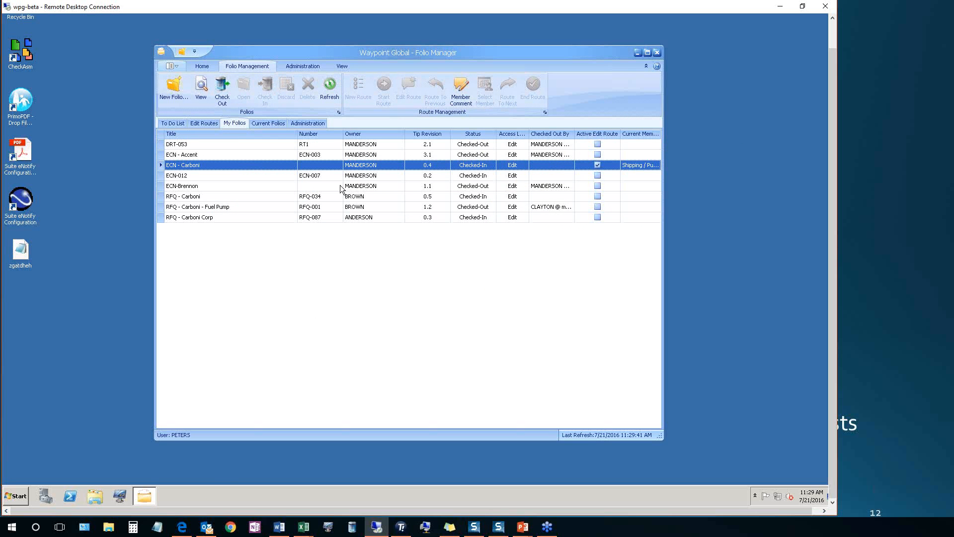
Log on to the Folio Manager as the folio owner with the owner's username and password
click(200, 66)
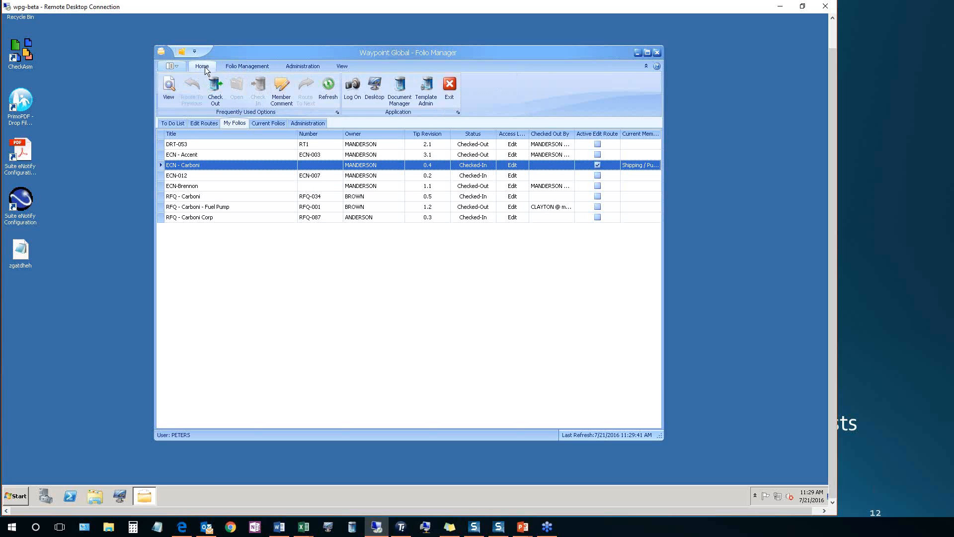
click(351, 88)
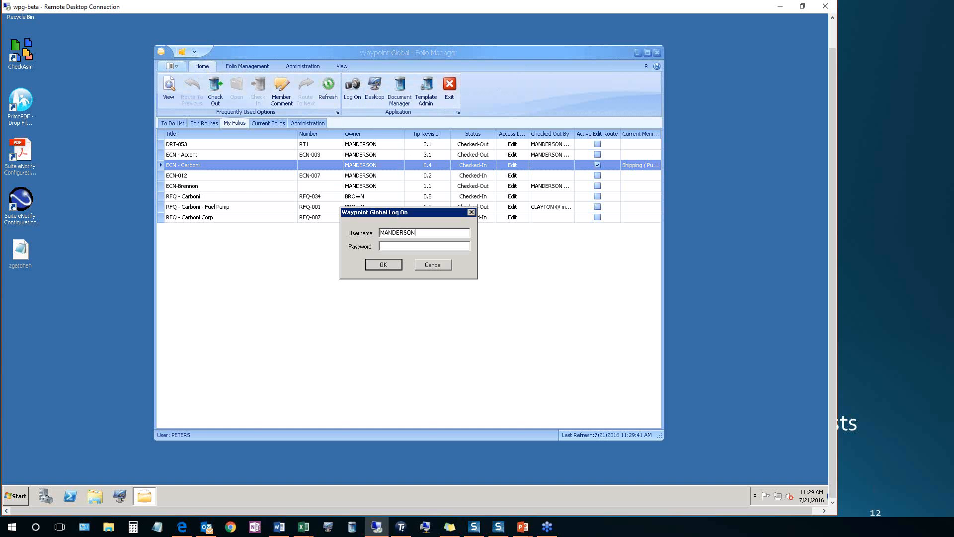
text(••••)
key(Return)
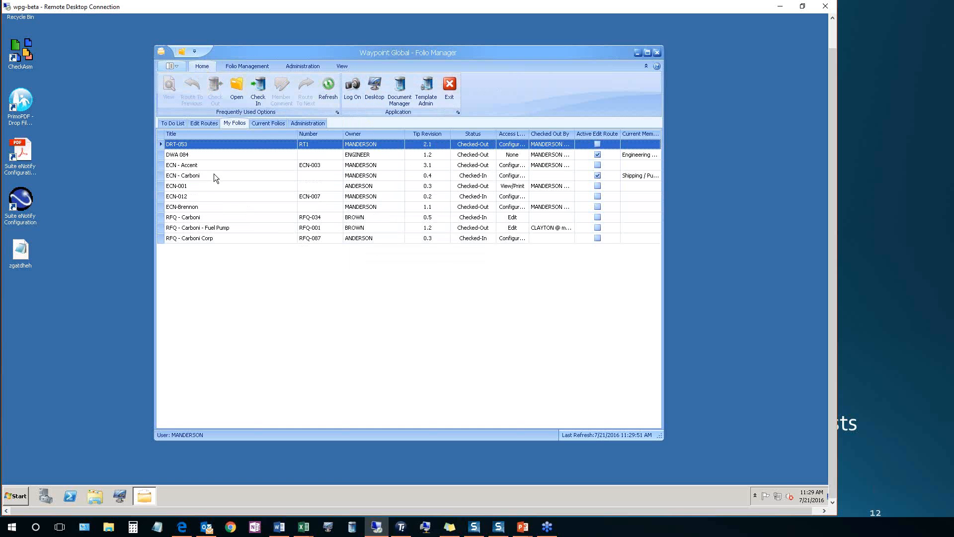
View the ECN - Carboni folio as a PDF, examine its checklist and part costing pages, and close the viewer
click(215, 176)
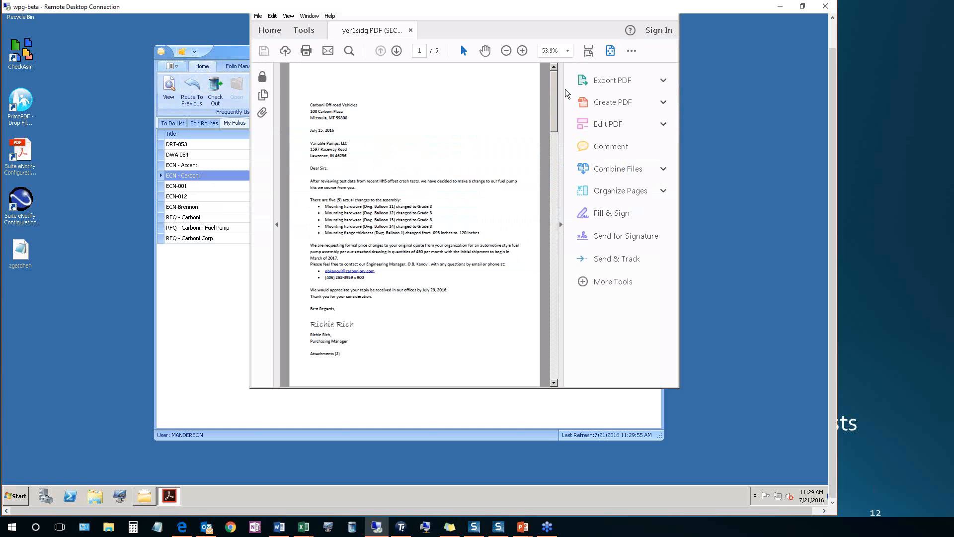
drag(551, 117, 551, 211)
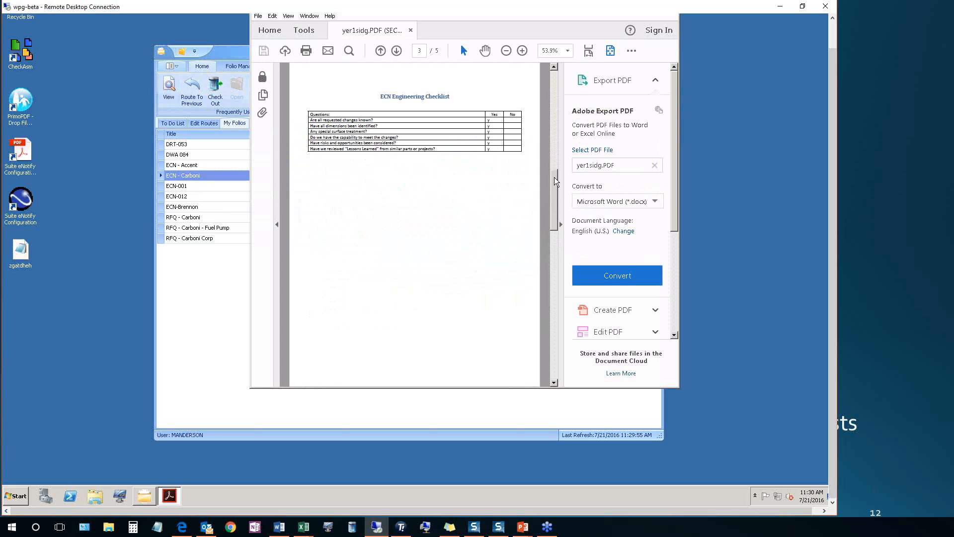
drag(554, 178, 552, 240)
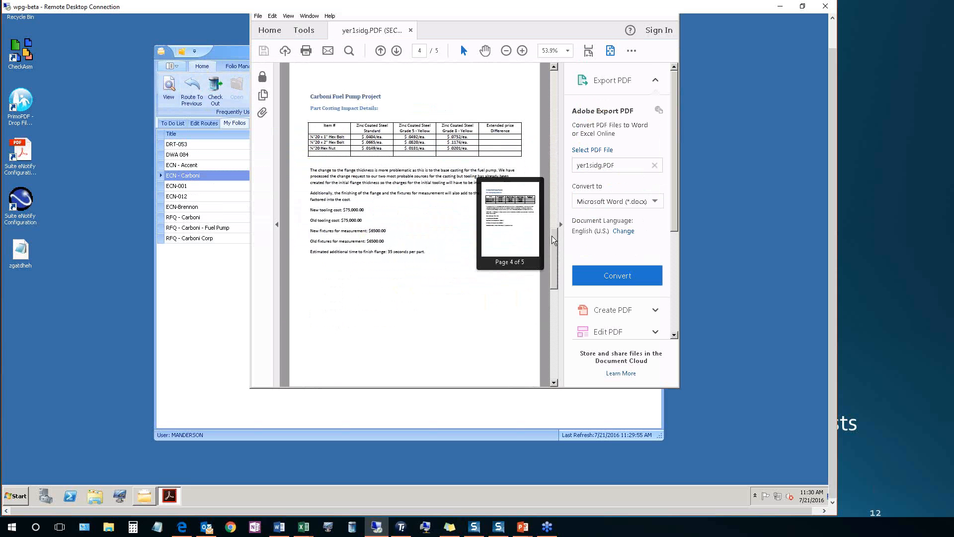
drag(547, 278, 546, 246)
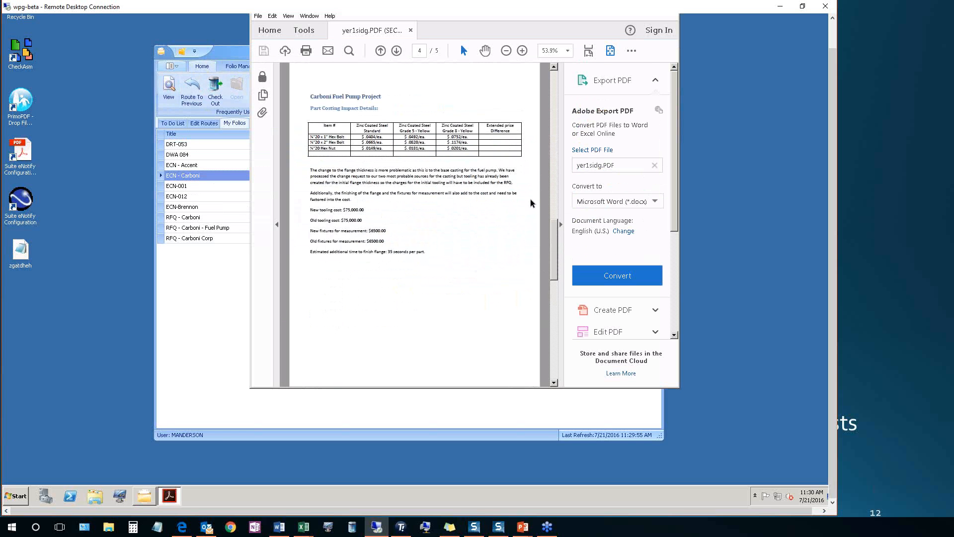
right_click(170, 500)
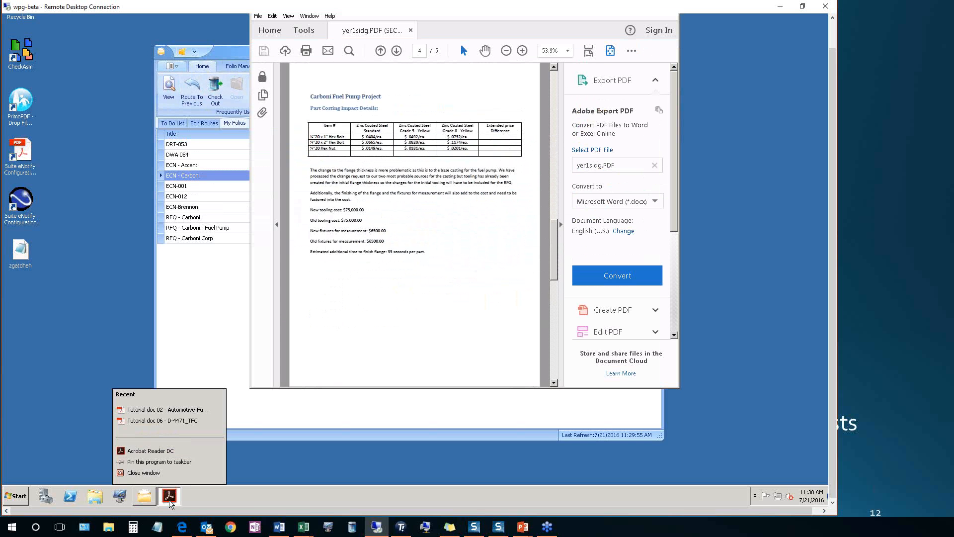
click(160, 473)
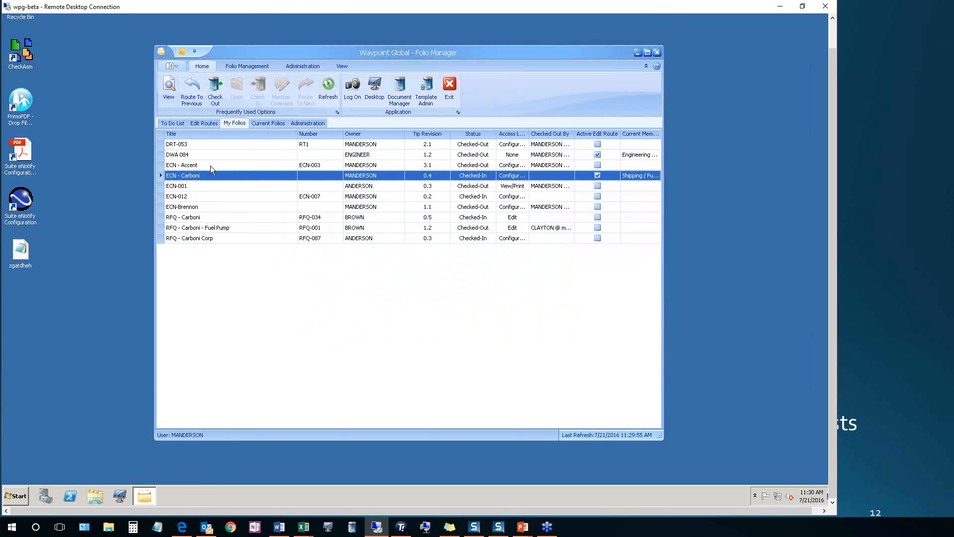
End the ECN - Carboni route as Complete Route with the comment "Everyone has done their part."
click(241, 64)
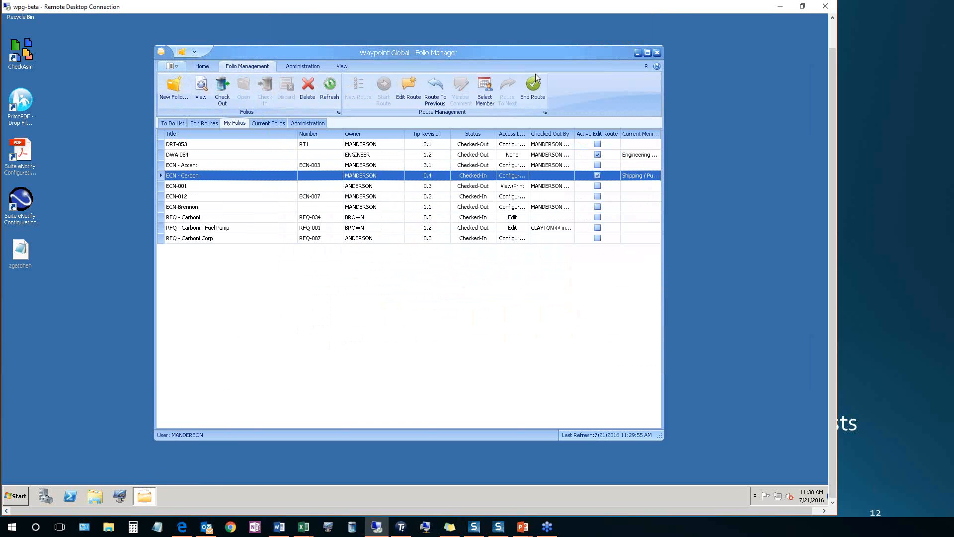
click(532, 90)
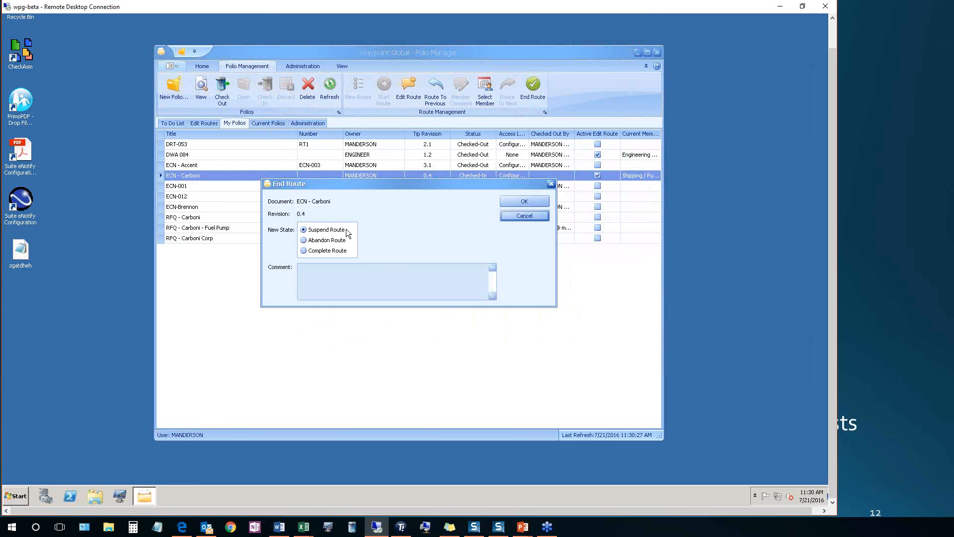
click(304, 241)
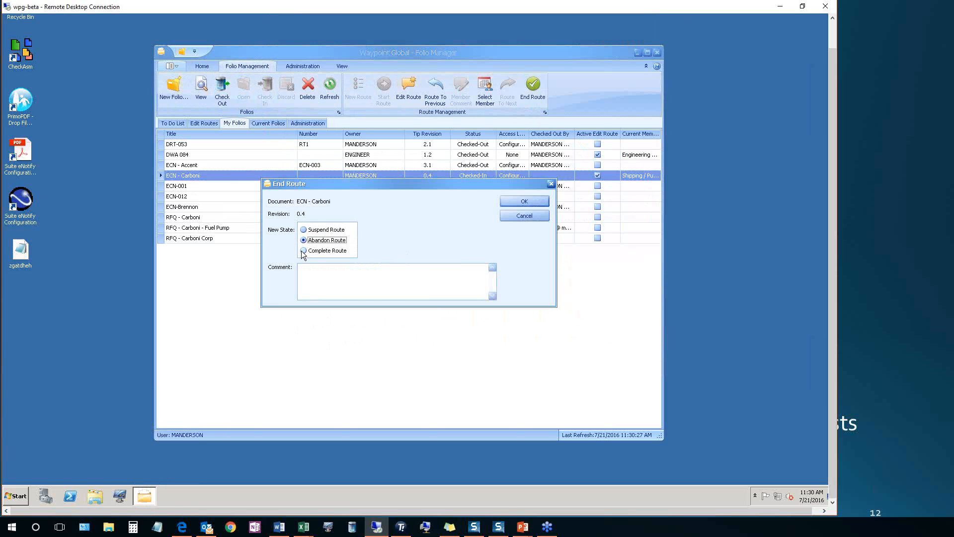
click(303, 251)
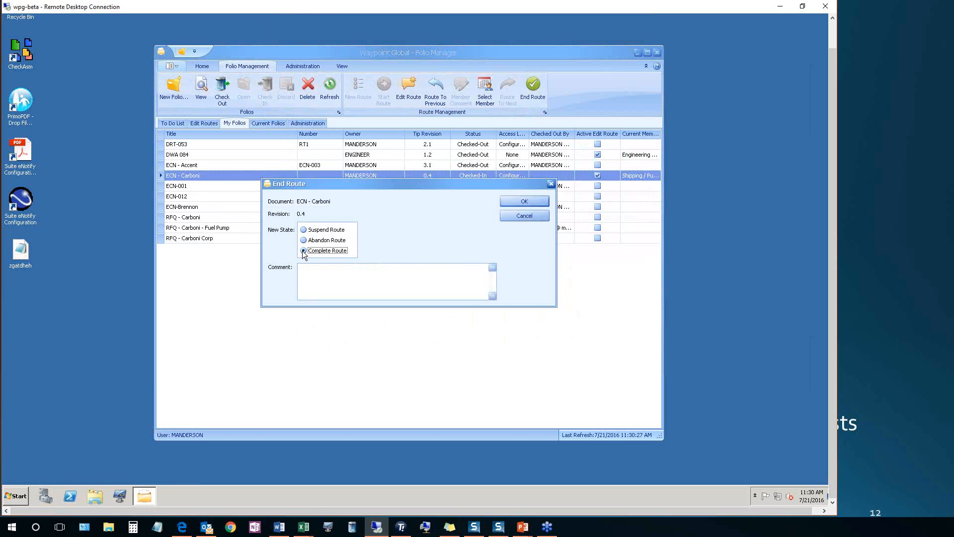
click(320, 268)
text(Everyone has done their part.)
click(519, 203)
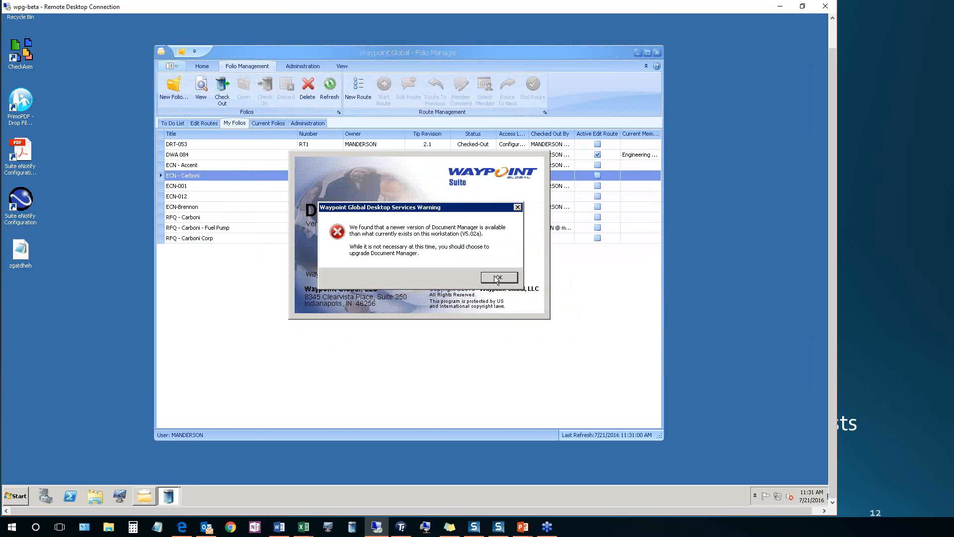
In Document Manager, set the status of ECN - Carboni revision 0.4 to Approved and continue with manual approval
click(497, 279)
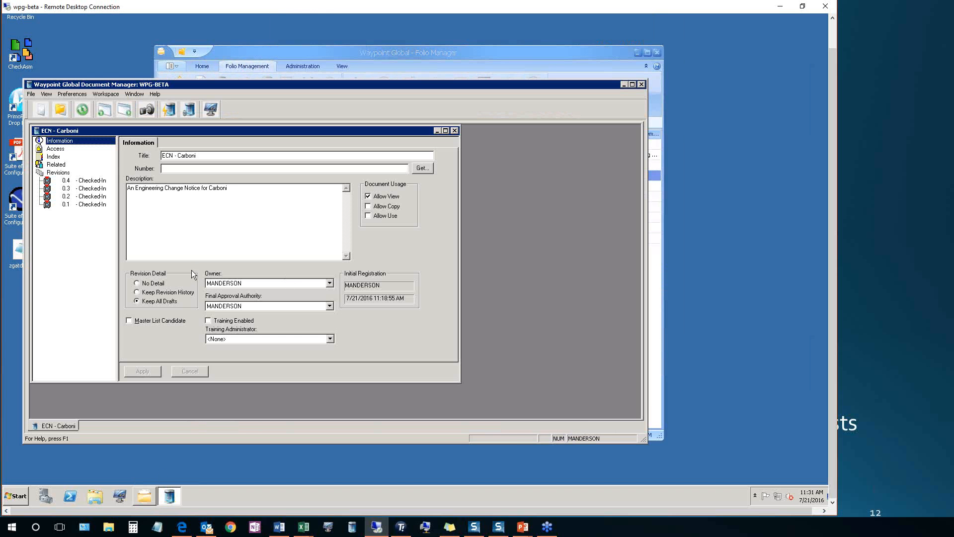
click(98, 181)
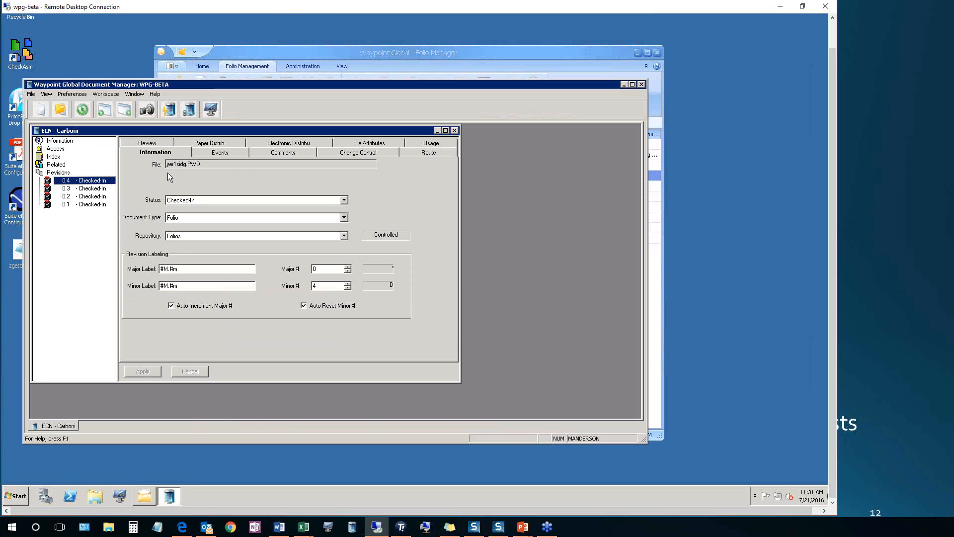
click(343, 201)
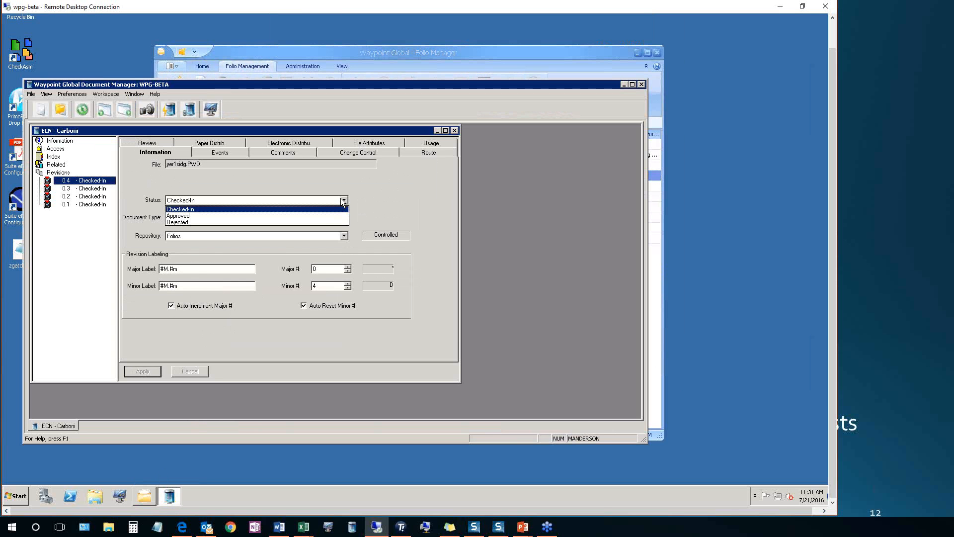
click(312, 215)
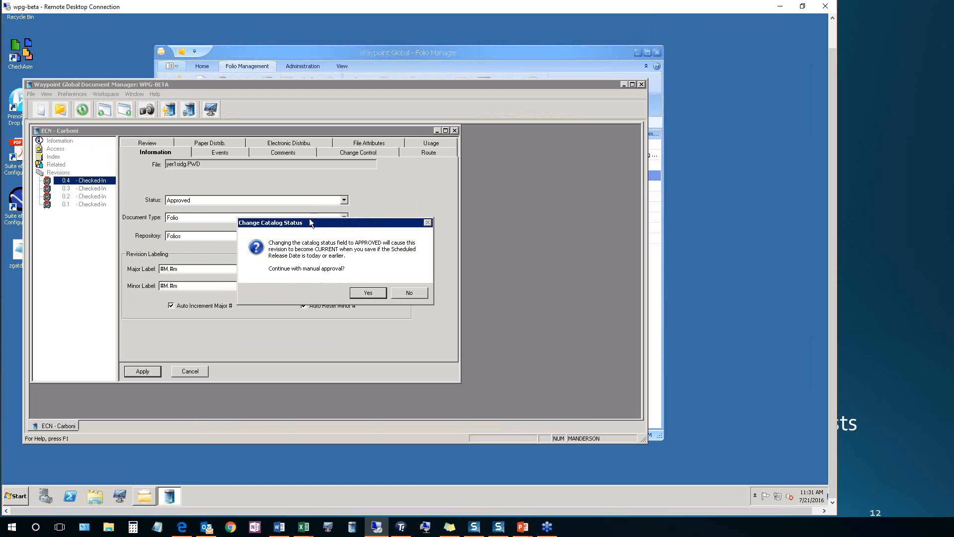
click(366, 293)
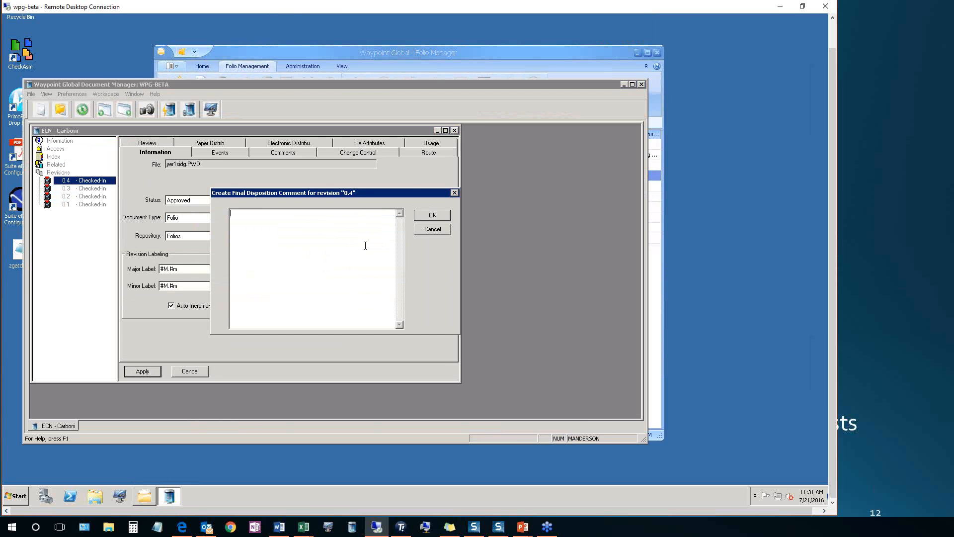
Apply the approval with final disposition comment "Approving the folio manually" and release description "Initial Revision", and close the ECN - Carboni window
text(Approving the folio manually)
click(430, 215)
text(Initial)
text( release)
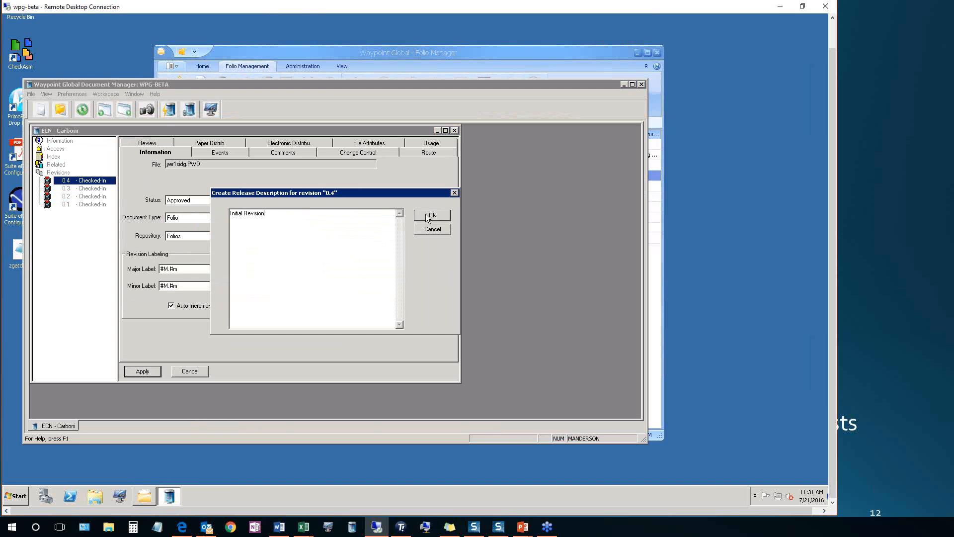
click(426, 215)
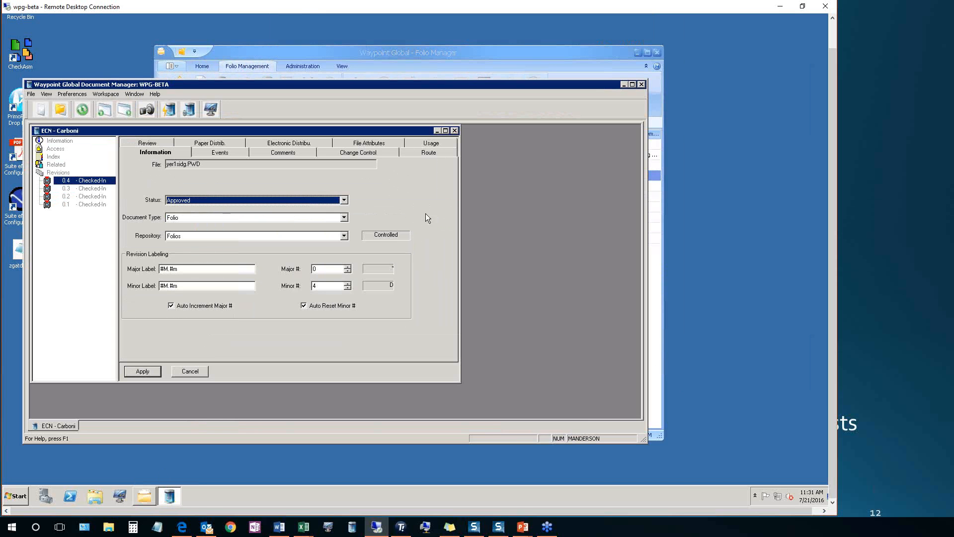
click(141, 371)
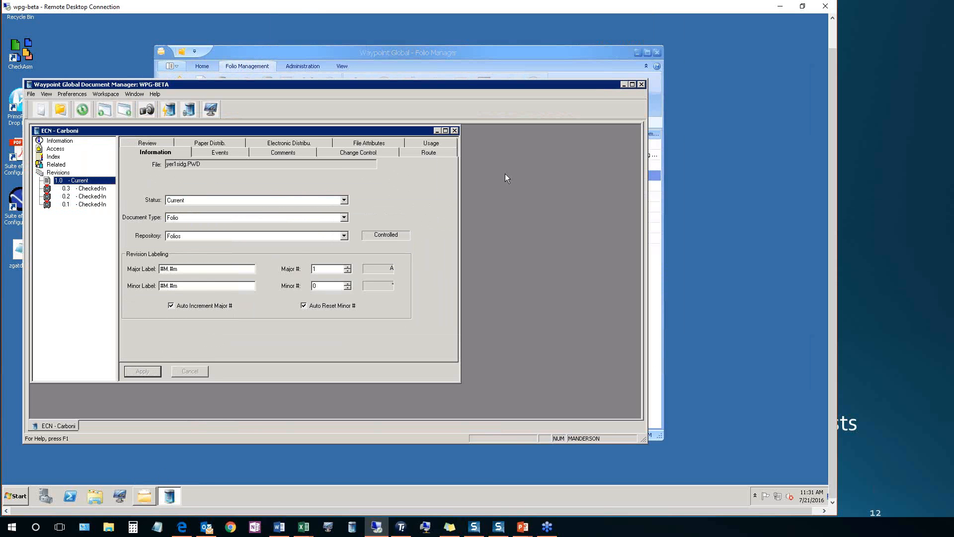
click(633, 84)
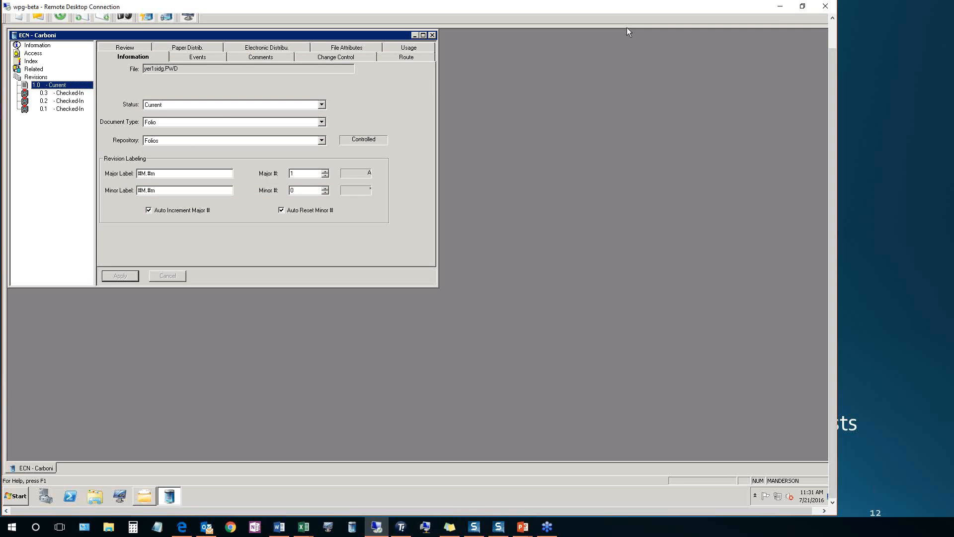
click(432, 34)
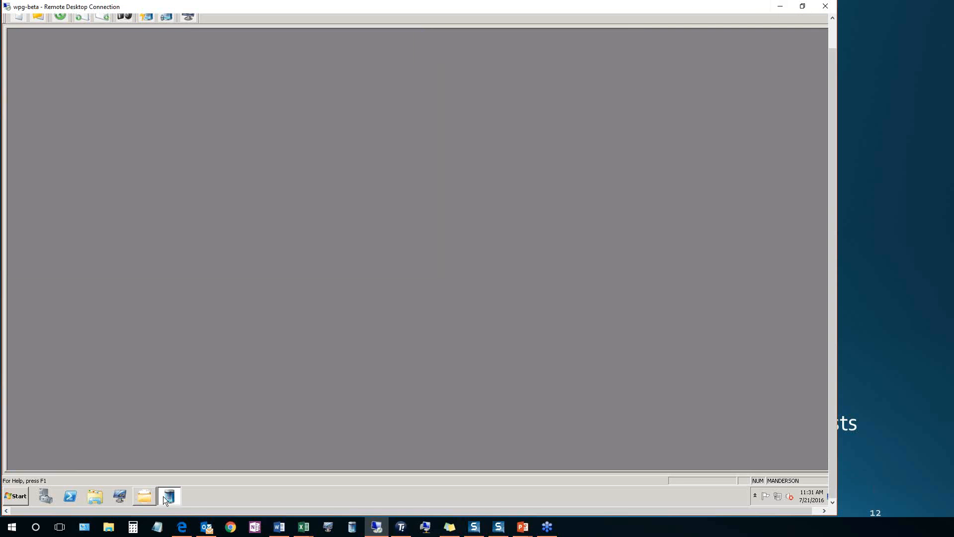